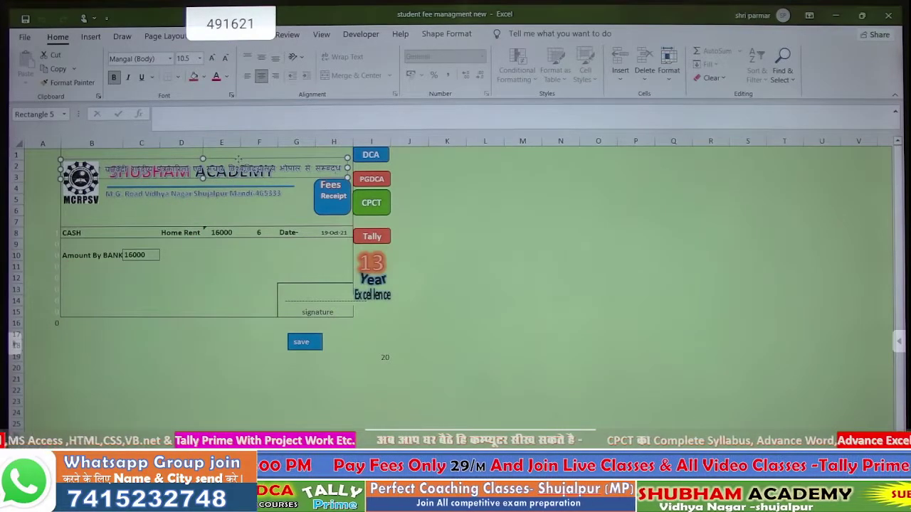
- Move the Hindi affiliation line above the SHUBHAM ACADEMY title and shift the title slightly to clear the overlap
{"action": "left_click_drag", "start_coordinate": [239, 160], "coordinate": [249, 135]}
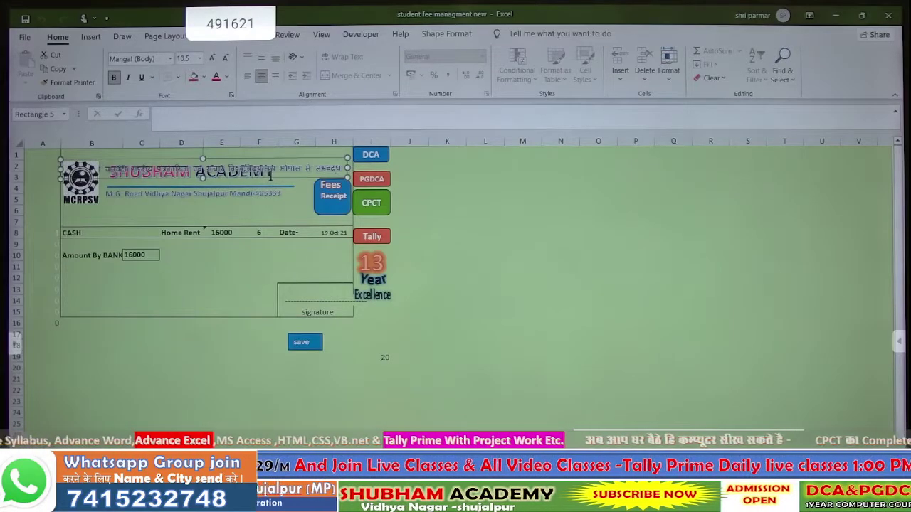
{"action": "mouse_move", "coordinate": [271, 179]}
{"action": "left_mouse_down"}
{"action": "mouse_move", "coordinate": [266, 168]}
{"action": "mouse_move", "coordinate": [274, 167]}
{"action": "mouse_move", "coordinate": [272, 188]}
{"action": "left_mouse_up"}
{"action": "left_click", "coordinate": [263, 176]}
{"action": "left_click", "coordinate": [232, 354]}
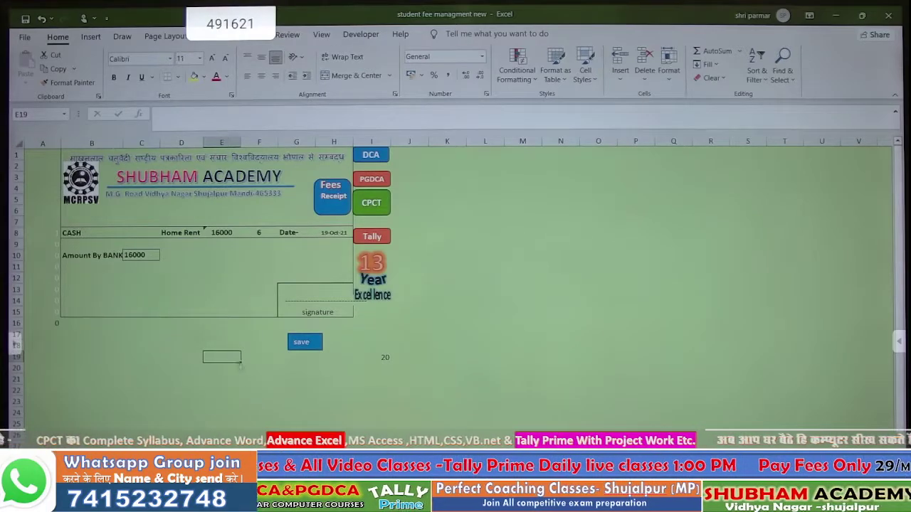
- Rename the worksheet that holds the expense receipt form
{"action": "right_click", "coordinate": [461, 292]}
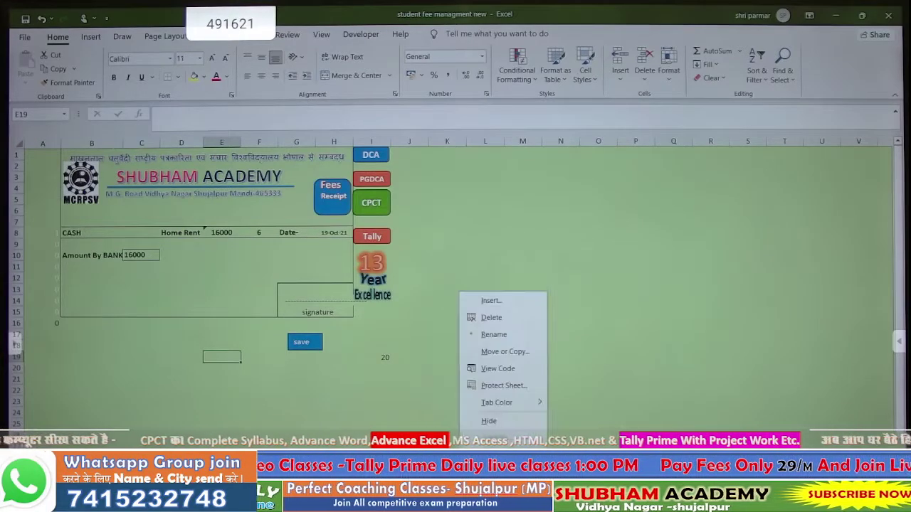
{"action": "left_click", "coordinate": [511, 341]}
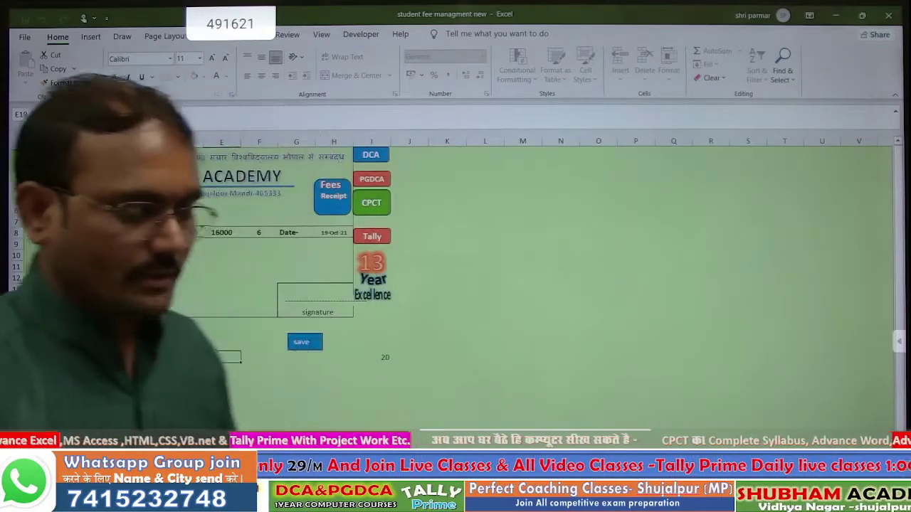
{"action": "left_click", "coordinate": [534, 424]}
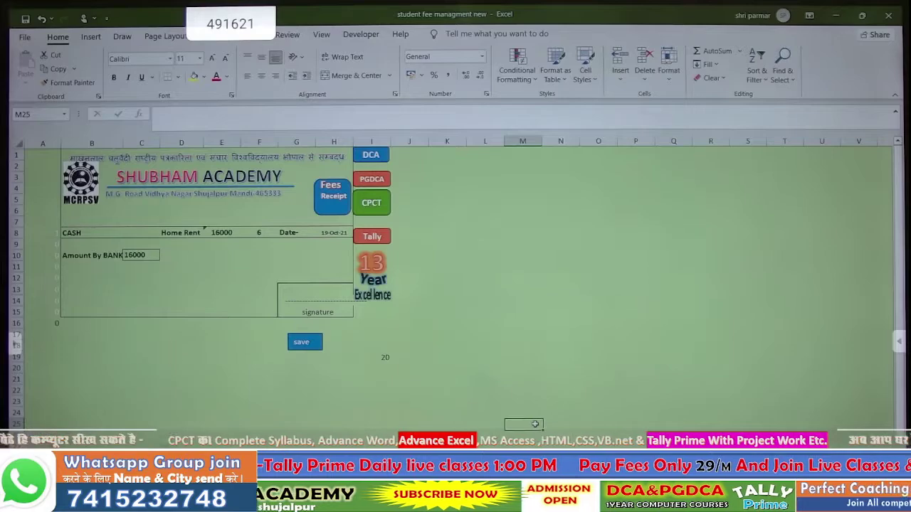
- On the expense records sheet, clear the MCU MPC and Home Rent entries from row 11 downward in columns A to H
{"action": "left_click", "coordinate": [484, 443]}
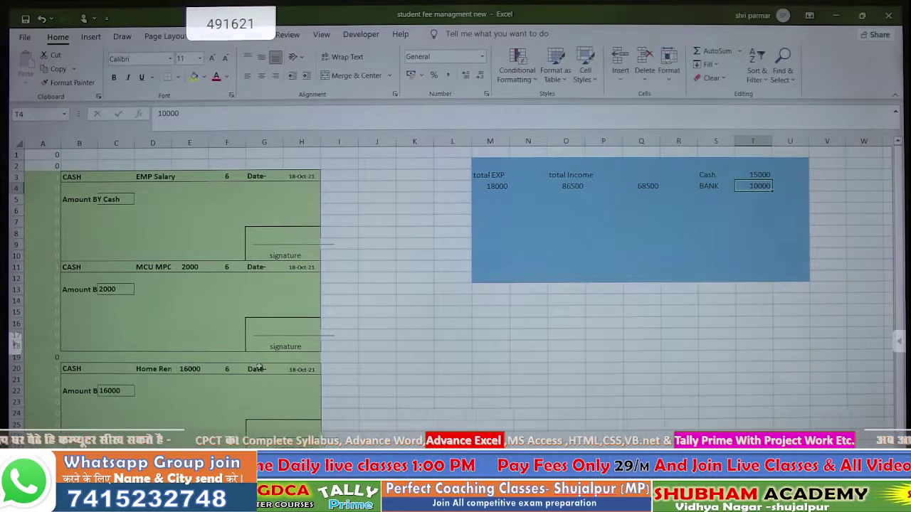
{"action": "scroll", "coordinate": [257, 368], "scroll_direction": "down", "scroll_amount": 2}
{"action": "scroll", "coordinate": [90, 278], "scroll_direction": "up", "scroll_amount": 2}
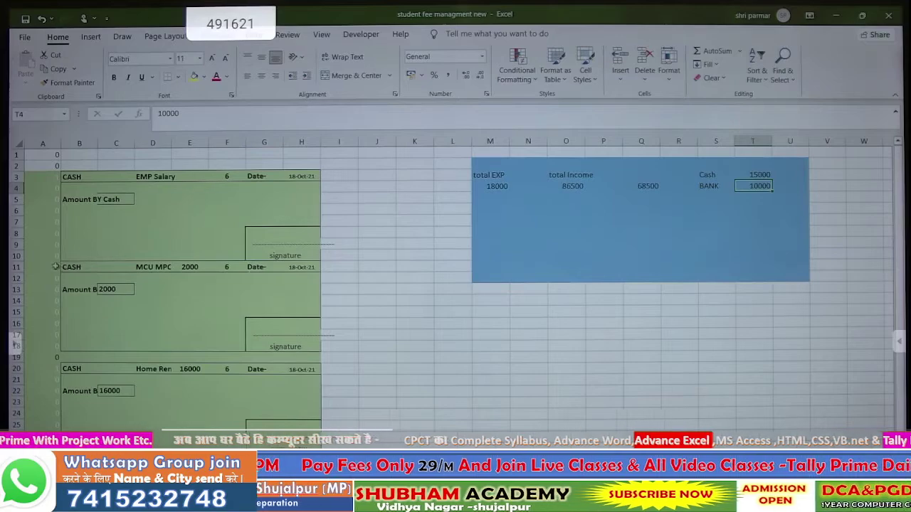
{"action": "left_click_drag", "start_coordinate": [55, 266], "coordinate": [313, 434]}
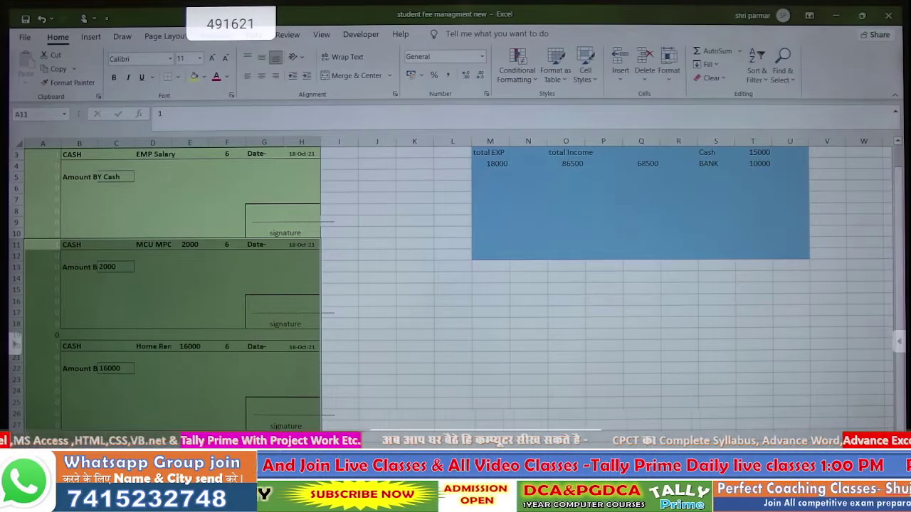
{"action": "key", "text": "Delete"}
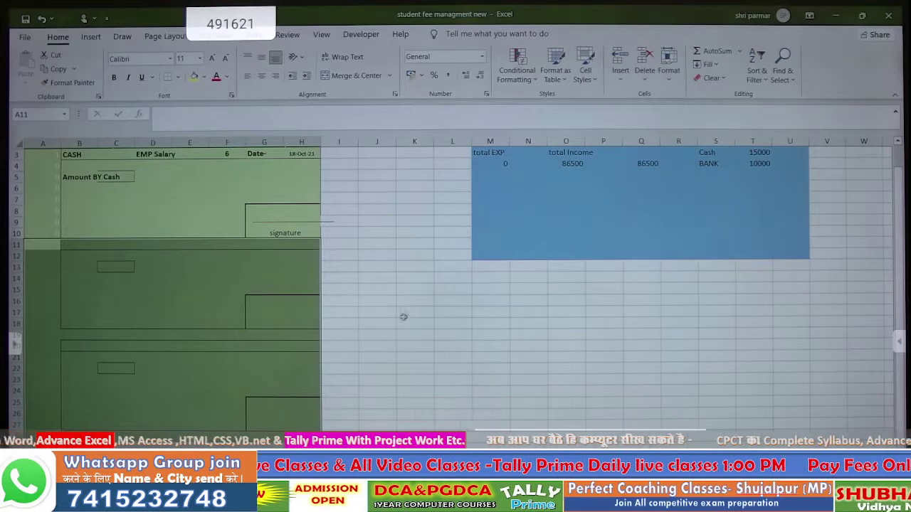
{"action": "left_click", "coordinate": [427, 223]}
{"action": "scroll", "coordinate": [419, 258], "scroll_direction": "up", "scroll_amount": 1}
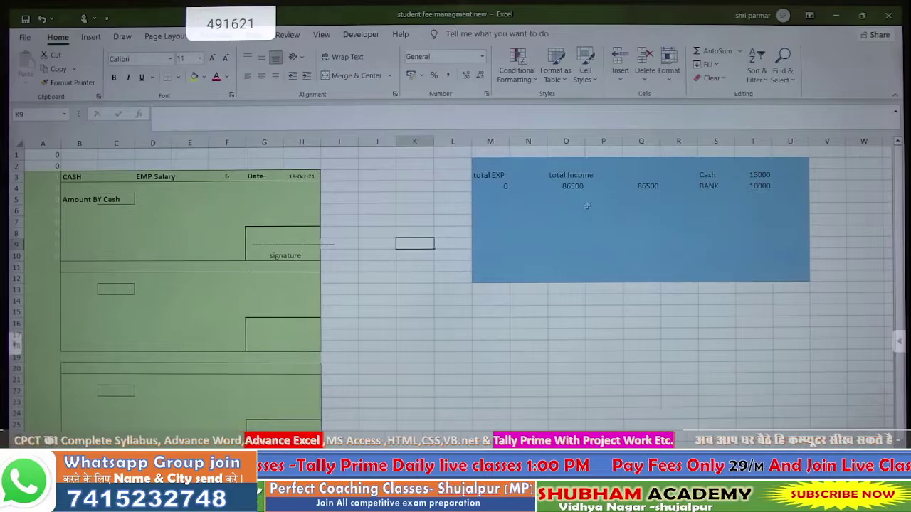
- In the blue summary area, set the Cash balance to 209096 and the BANK balance to 18055
{"action": "left_click", "coordinate": [579, 185]}
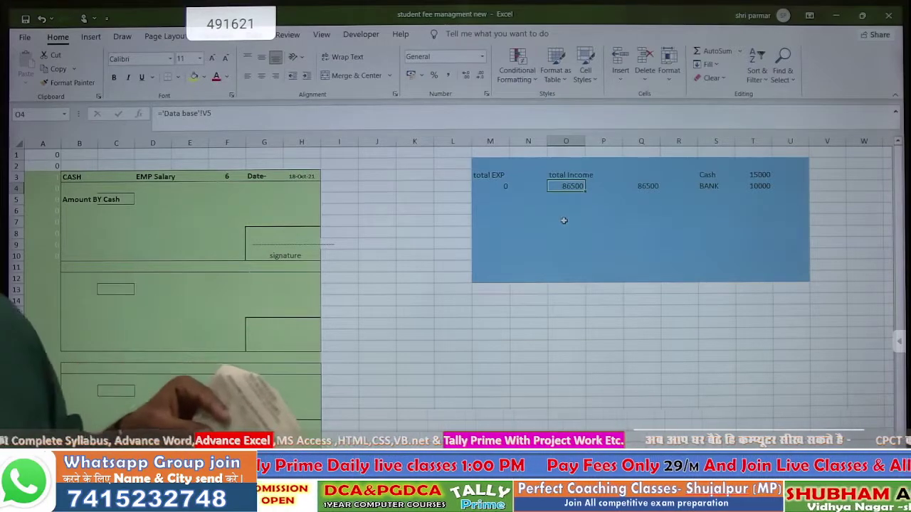
{"action": "left_click", "coordinate": [758, 173]}
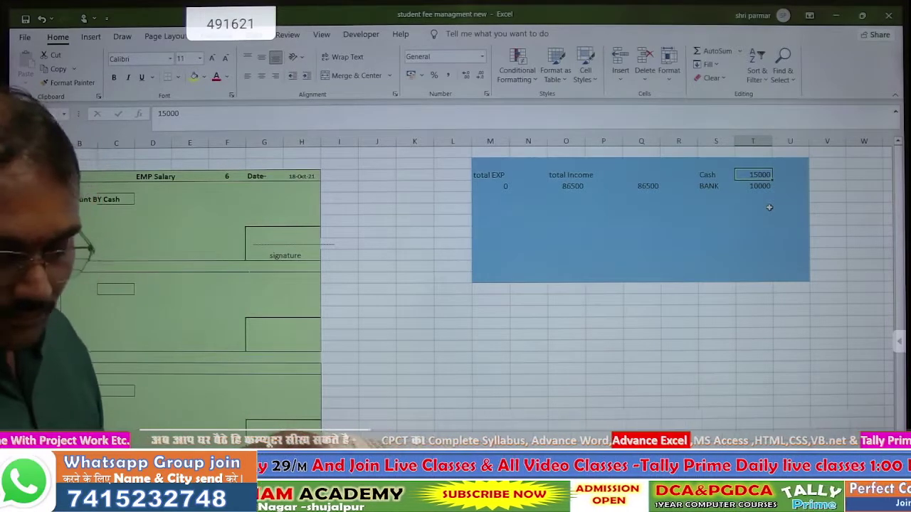
{"action": "type", "text": "209"}
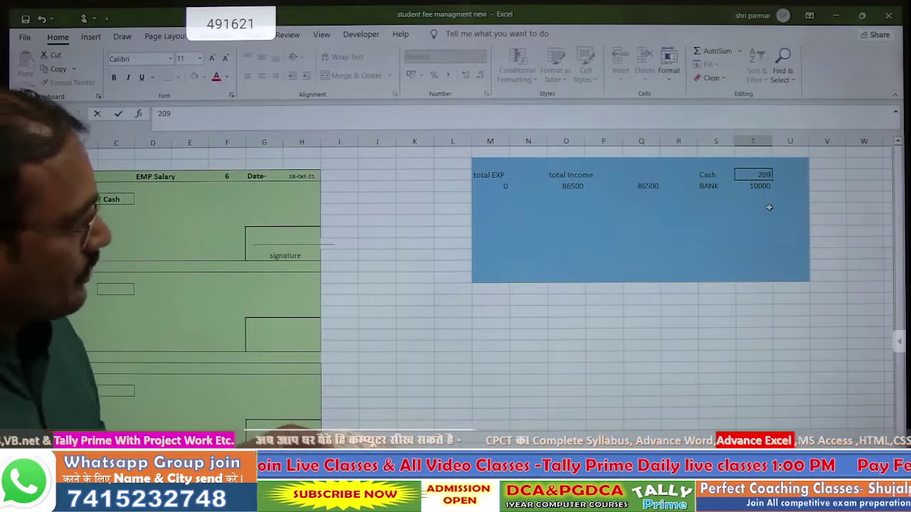
{"action": "type", "text": "096"}
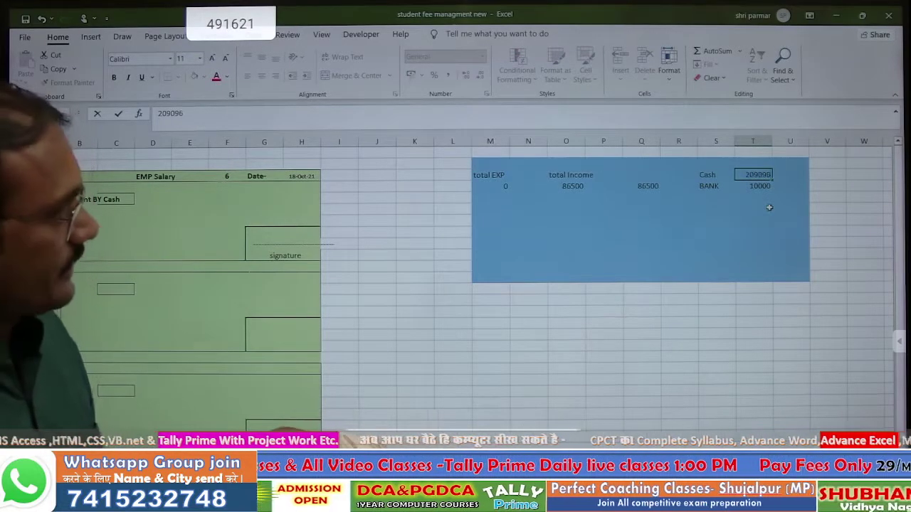
{"action": "key", "text": "Return"}
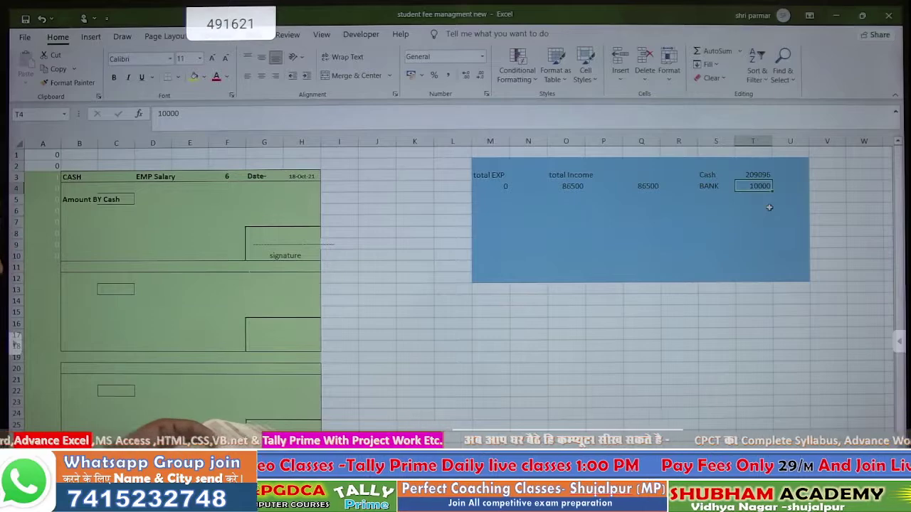
{"action": "type", "text": "18"}
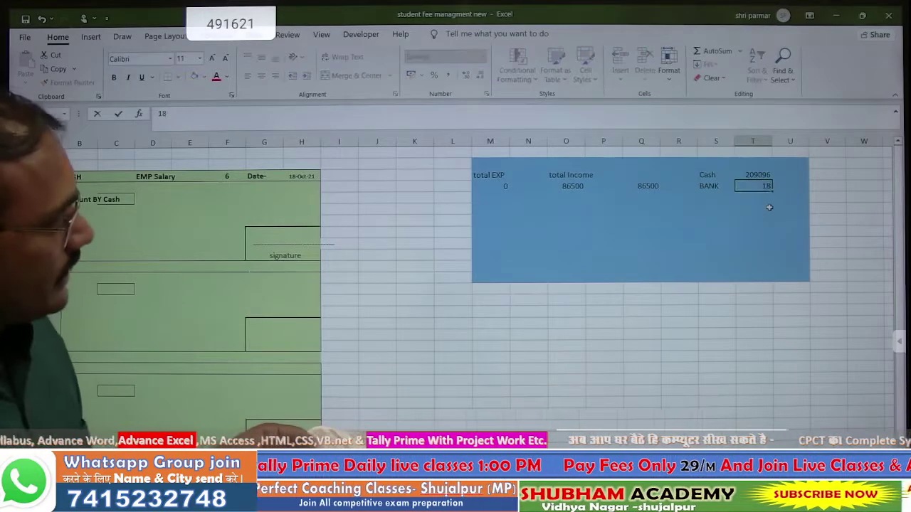
{"action": "type", "text": "055"}
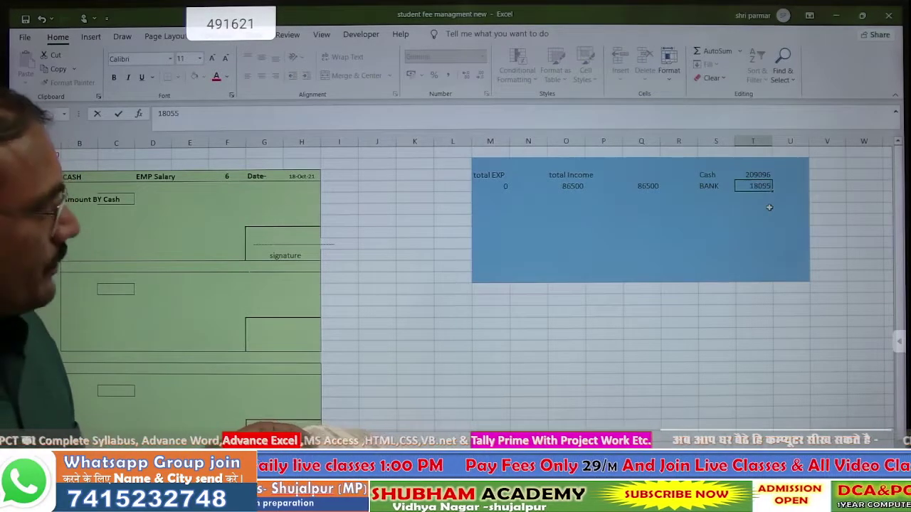
{"action": "key", "text": "Return"}
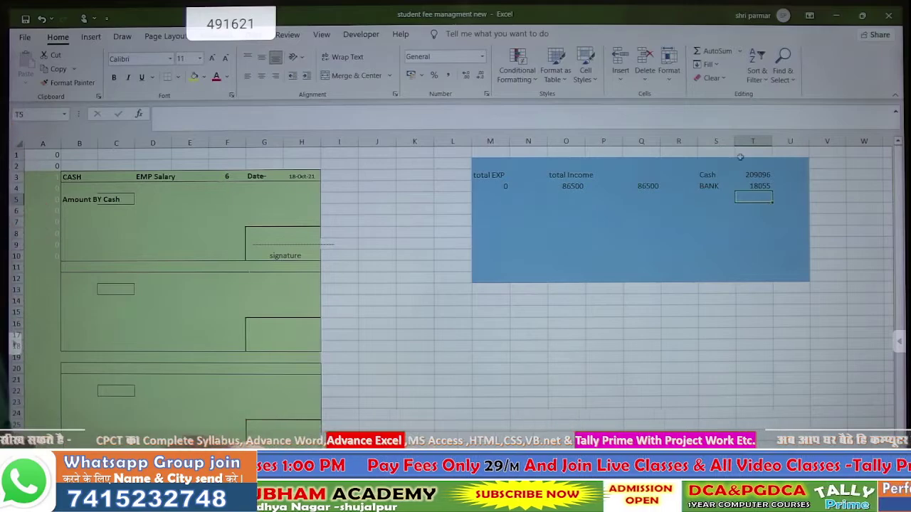
{"action": "left_click", "coordinate": [740, 186]}
{"action": "left_click", "coordinate": [751, 175]}
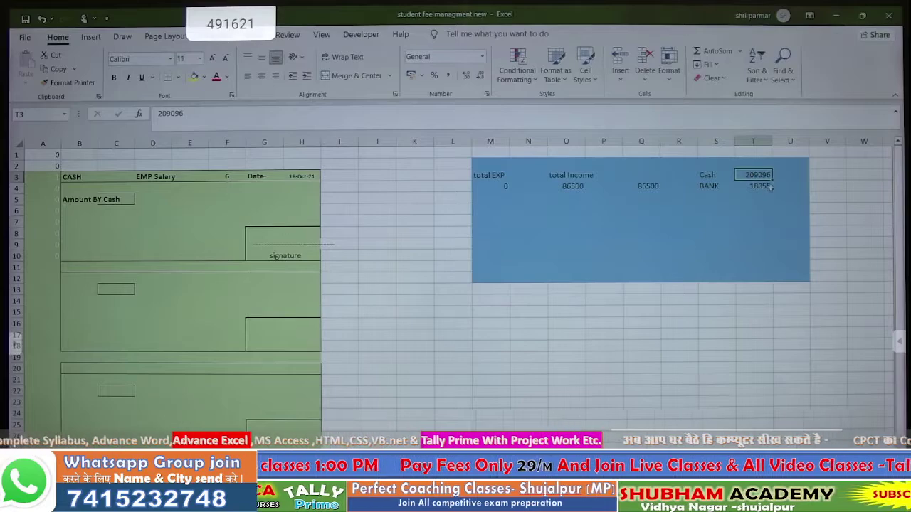
{"action": "left_click", "coordinate": [770, 187]}
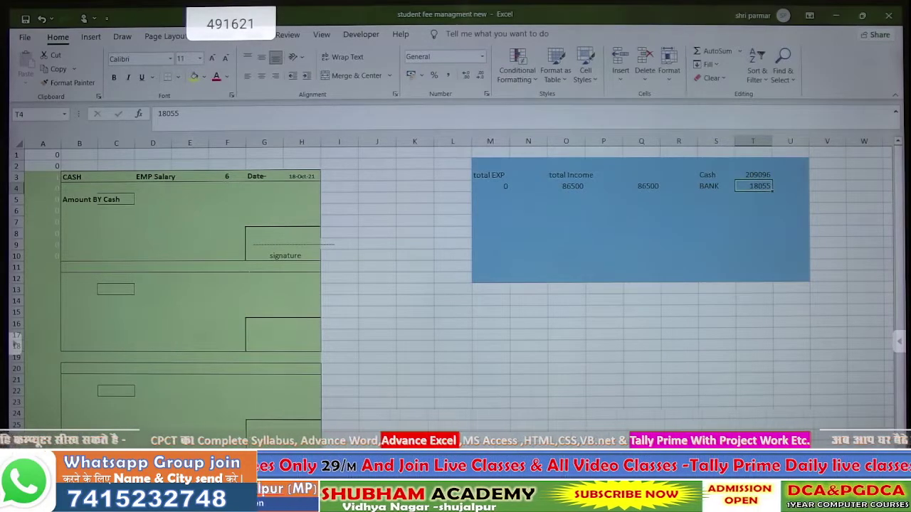
{"action": "left_click", "coordinate": [126, 440]}
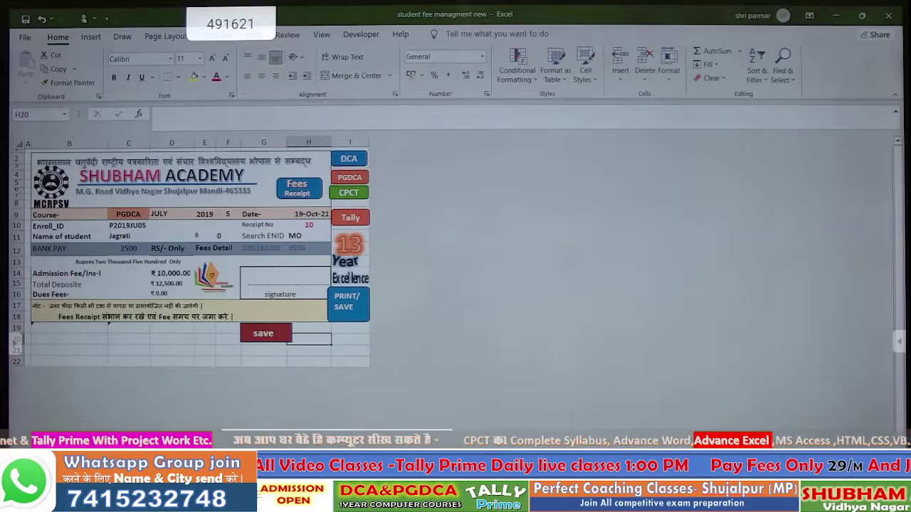
{"action": "left_click", "coordinate": [171, 440]}
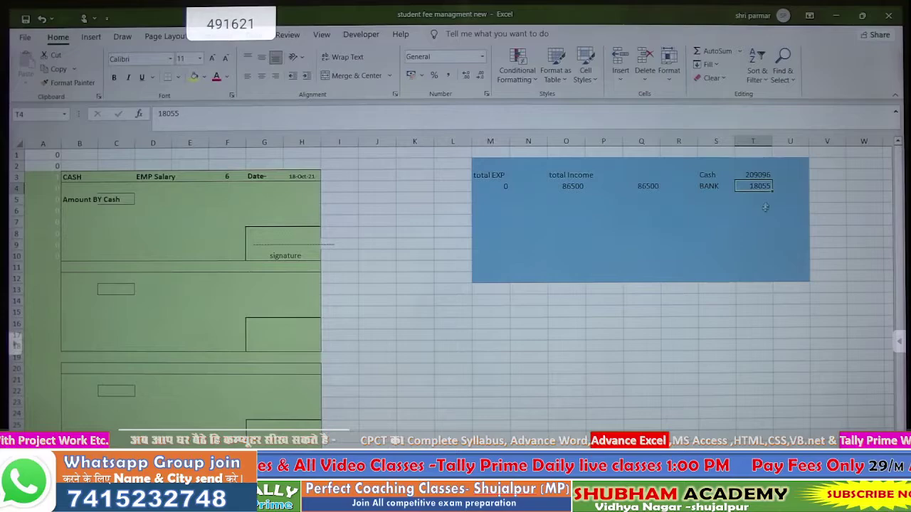
{"action": "key", "text": "Return"}
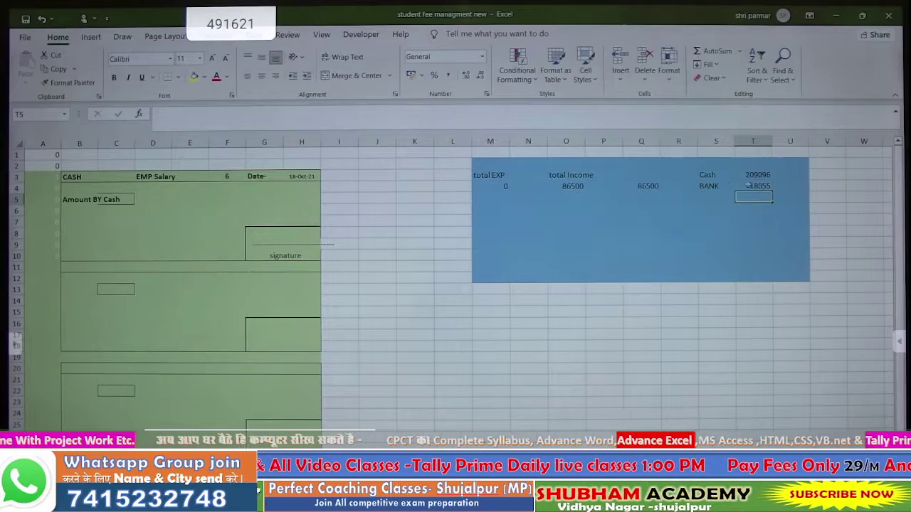
- Move the Cash and BANK balance block up one row to start at S2, and enter the label "opening" in R2
{"action": "left_click_drag", "start_coordinate": [709, 175], "coordinate": [747, 163]}
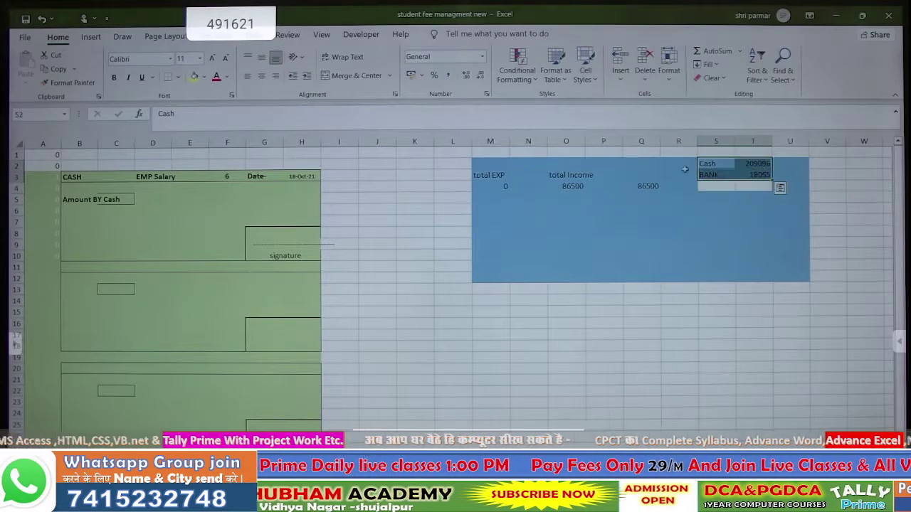
{"action": "left_click", "coordinate": [680, 163]}
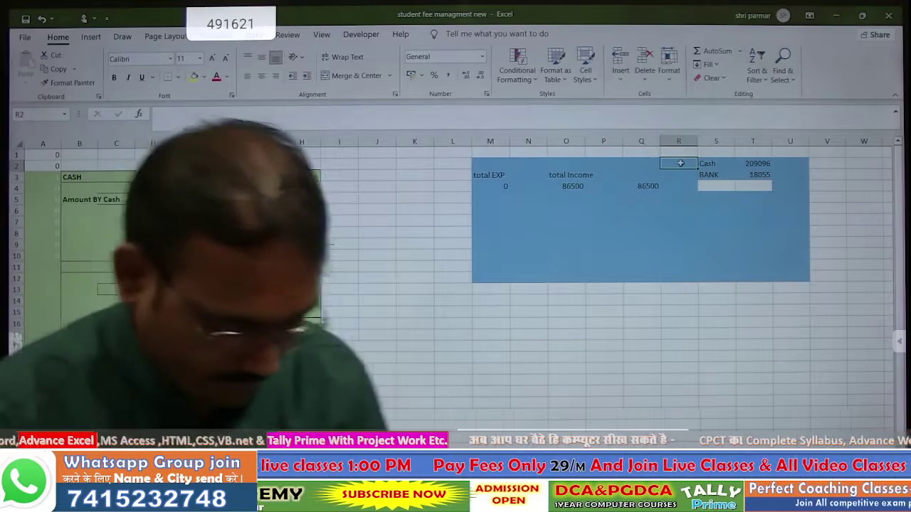
{"action": "type", "text": "op"}
{"action": "type", "text": "eni"}
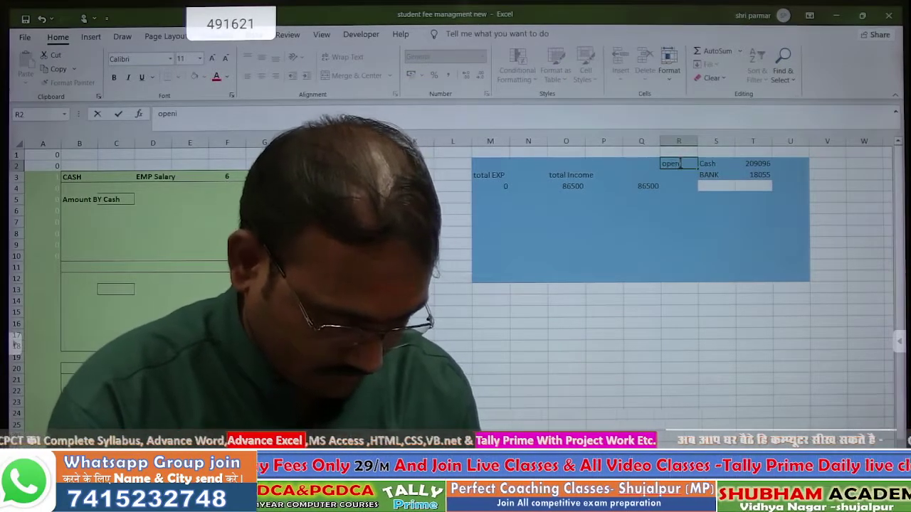
{"action": "type", "text": "ng"}
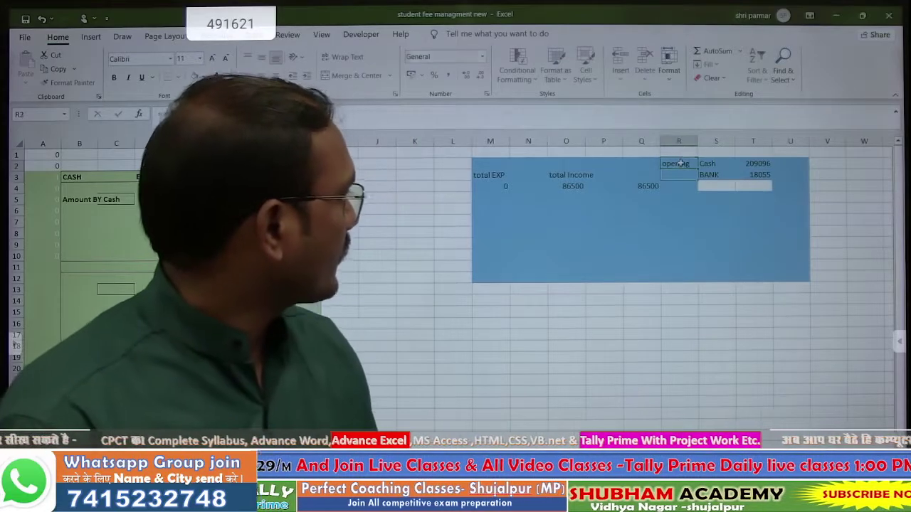
{"action": "key", "text": "Return"}
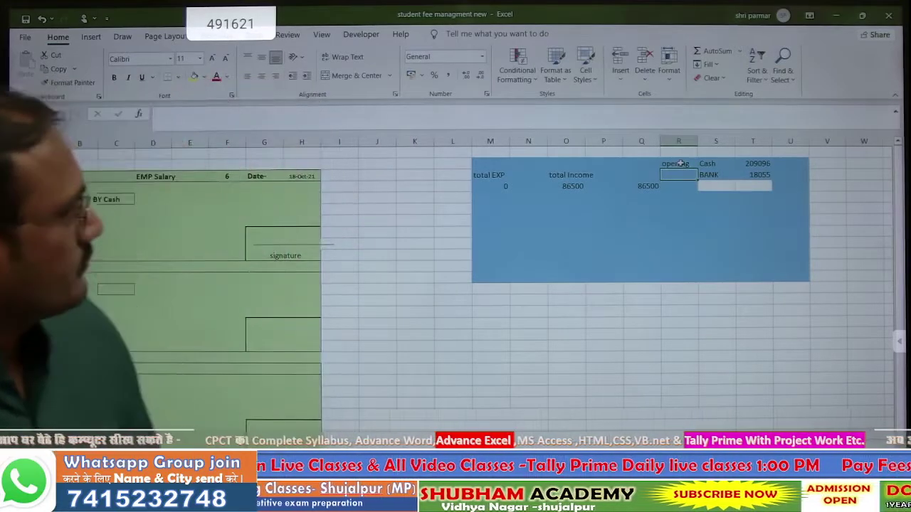
- Change the label in R2 beside Cash to "open -"
{"action": "double_click", "coordinate": [679, 164]}
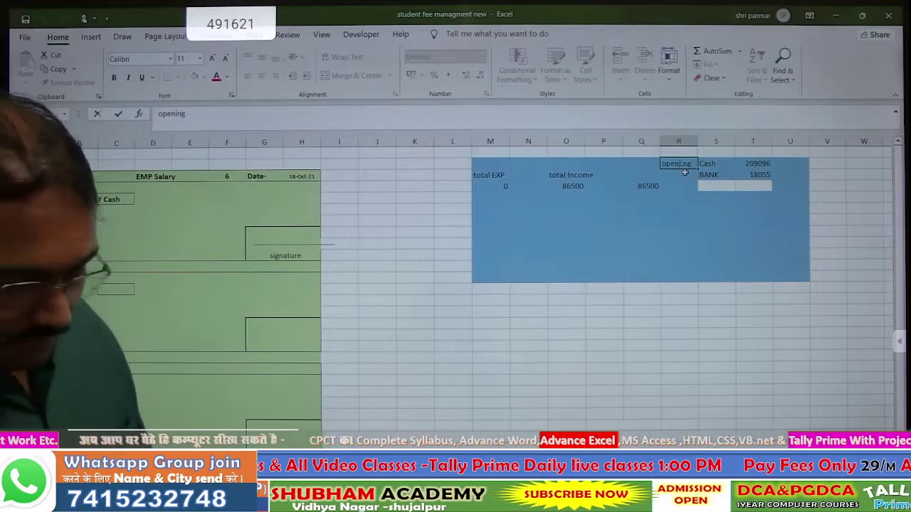
{"action": "key", "text": "BackSpace"}
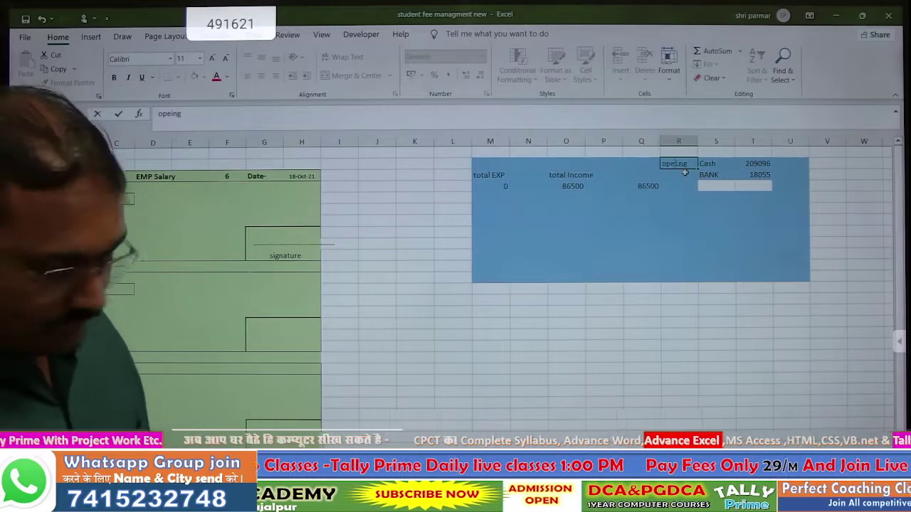
{"action": "key", "text": "BackSpace"}
{"action": "key", "text": "Delete"}
{"action": "key", "text": "Delete"}
{"action": "key", "text": "Delete"}
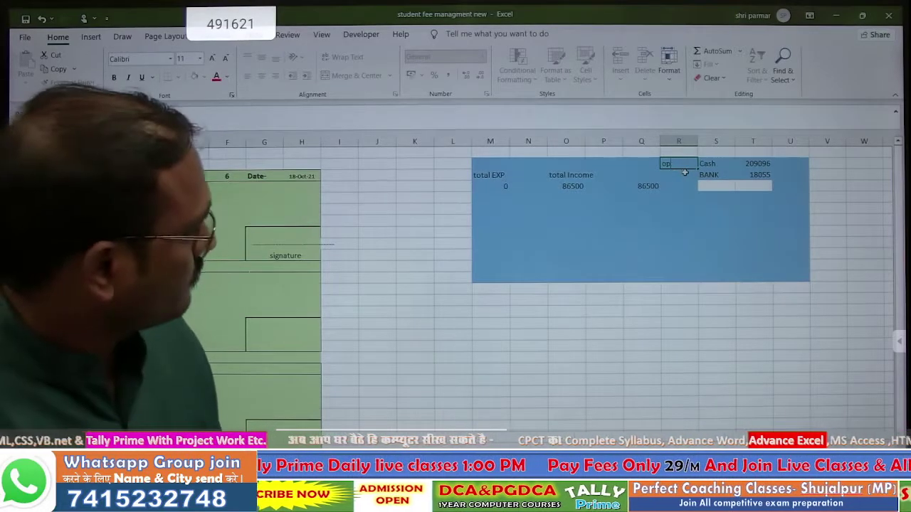
{"action": "type", "text": "e"}
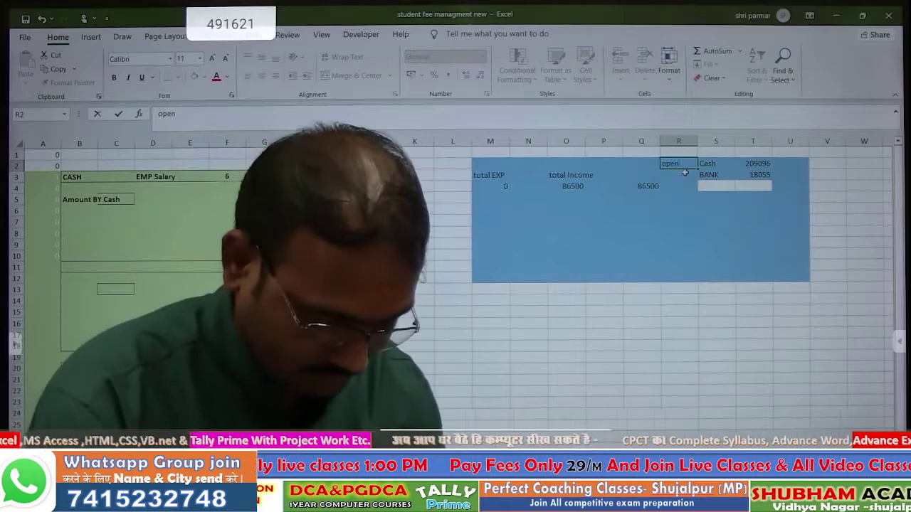
{"action": "type", "text": "n -"}
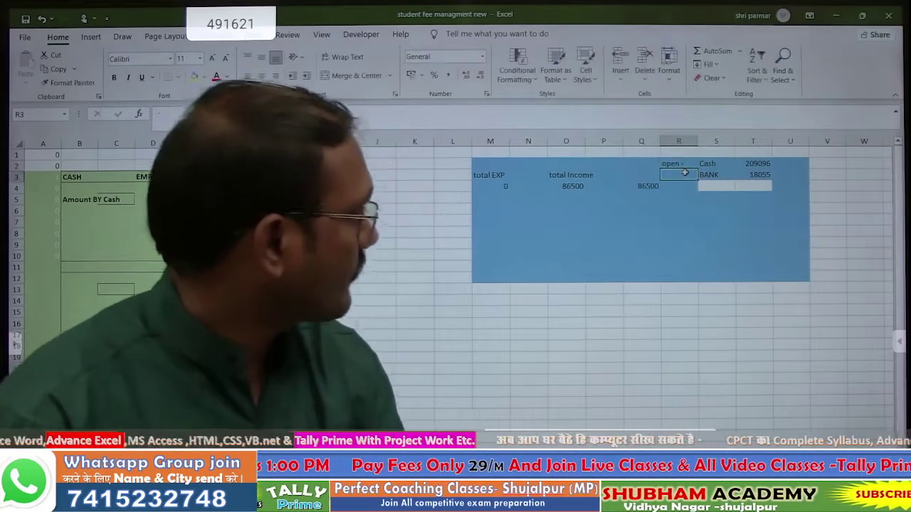
{"action": "key", "text": "Return"}
- Fill the opening Cash and BANK block R2:U3 with Blue, Accent 5, Lighter 40%
{"action": "left_click", "coordinate": [689, 195]}
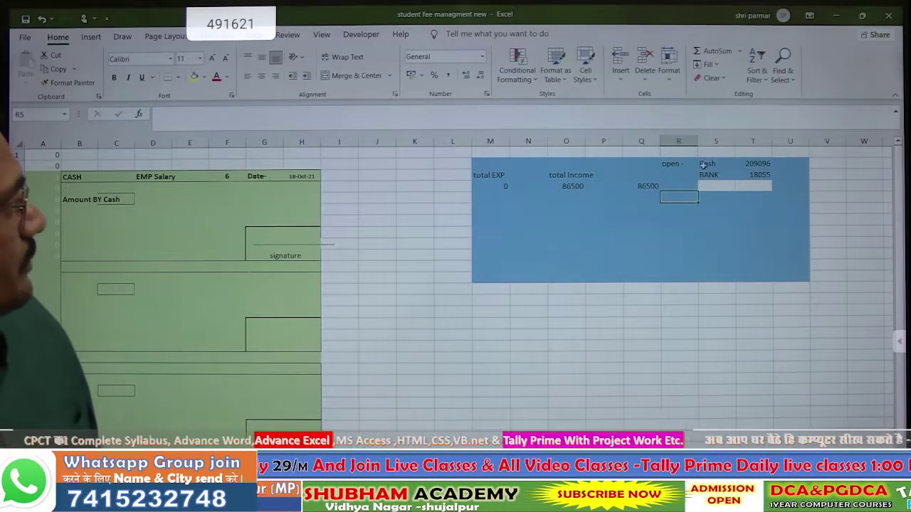
{"action": "left_click", "coordinate": [731, 209]}
{"action": "left_click_drag", "start_coordinate": [672, 163], "coordinate": [788, 178]}
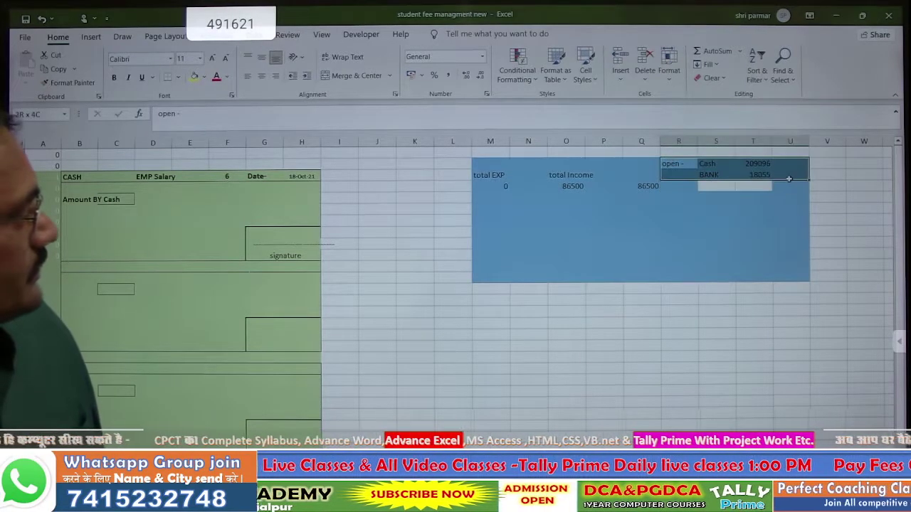
{"action": "left_click", "coordinate": [204, 76]}
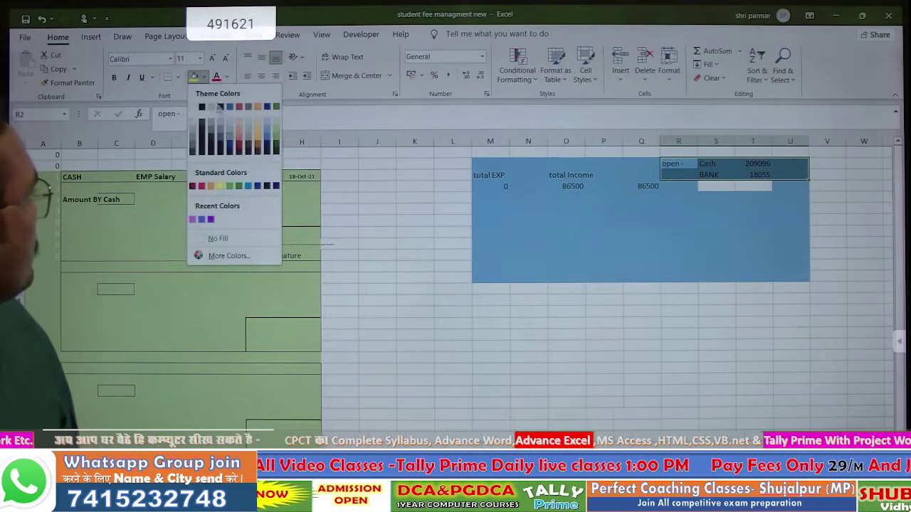
{"action": "left_click", "coordinate": [268, 142]}
{"action": "left_click", "coordinate": [705, 229]}
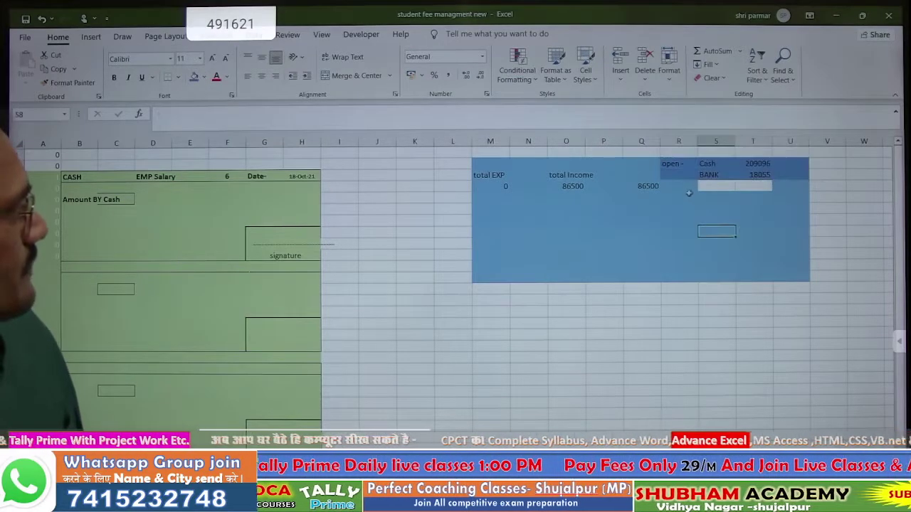
- Fill the area R4:U12 below the opening balances with a lighter blue shade that sets it apart
{"action": "left_click_drag", "start_coordinate": [669, 185], "coordinate": [792, 279]}
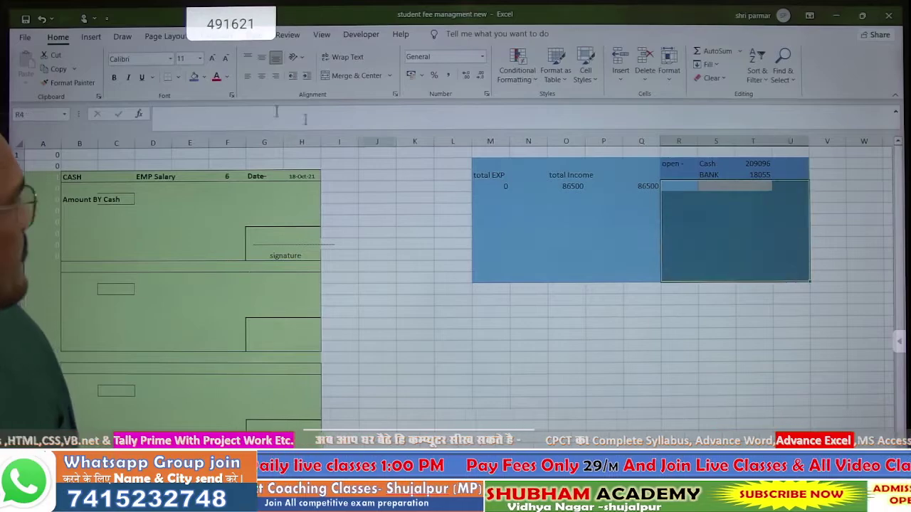
{"action": "left_click", "coordinate": [204, 77]}
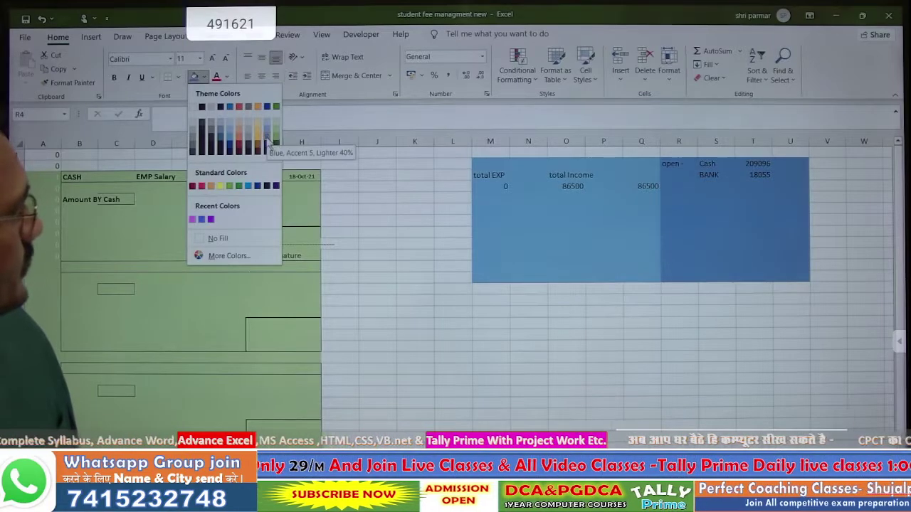
{"action": "left_click", "coordinate": [268, 130]}
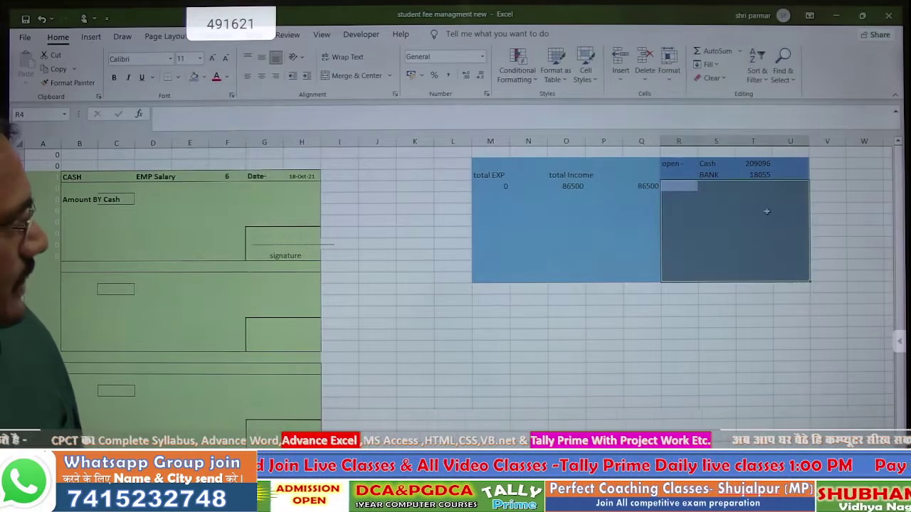
{"action": "left_click", "coordinate": [767, 211]}
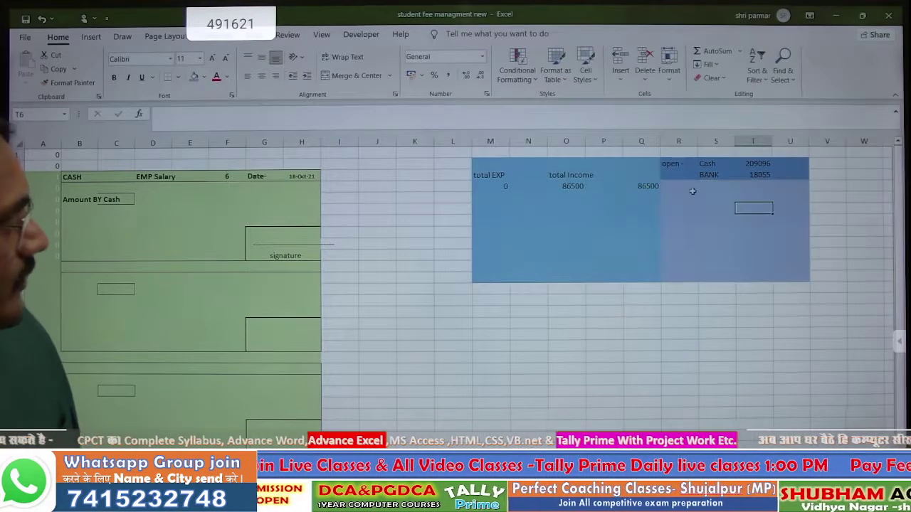
{"action": "left_click", "coordinate": [754, 187]}
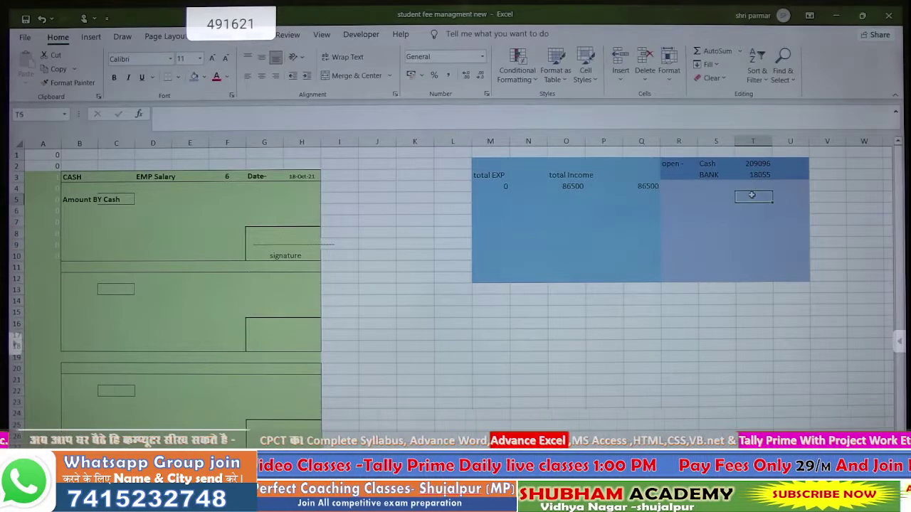
- Trace the total Income formula to the Data base sheet, then inspect the CASH PAY formula on the fee receipt records sheet
{"action": "left_click", "coordinate": [575, 186]}
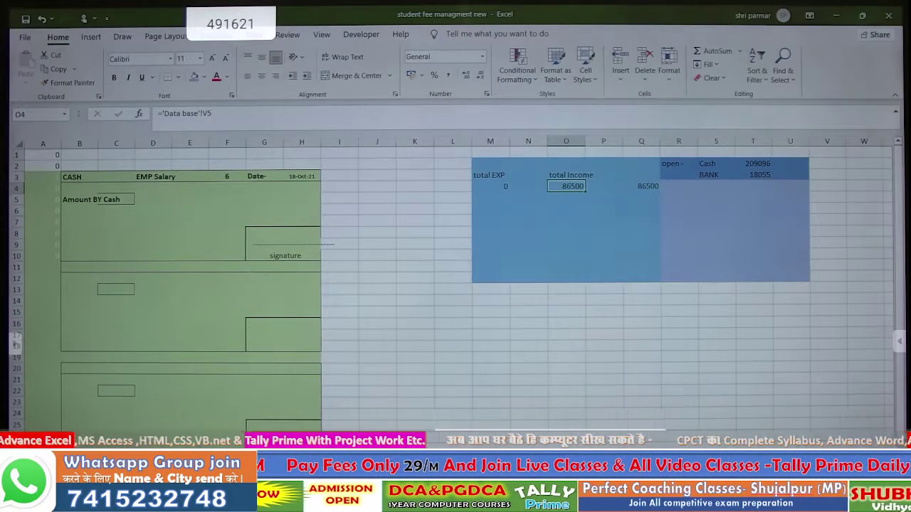
{"action": "key", "text": "ctrl+bracketleft"}
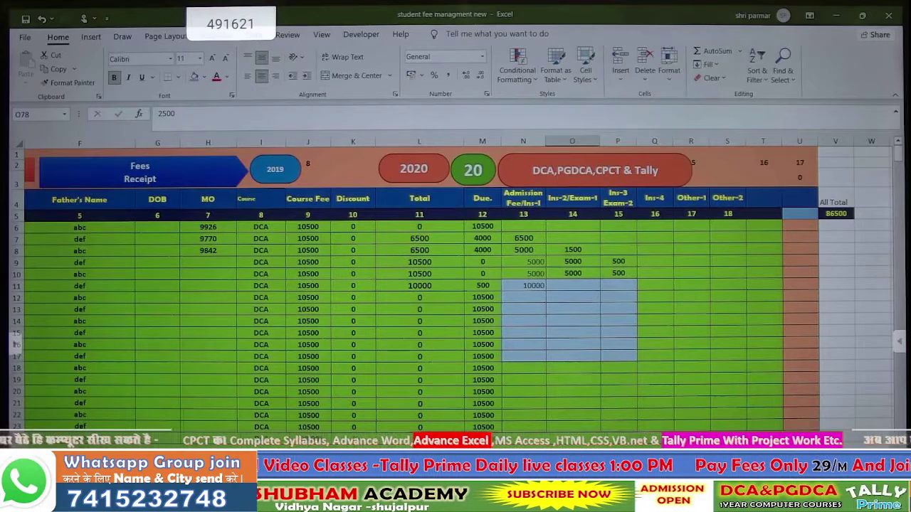
{"action": "key", "text": "ctrl+Page_Down"}
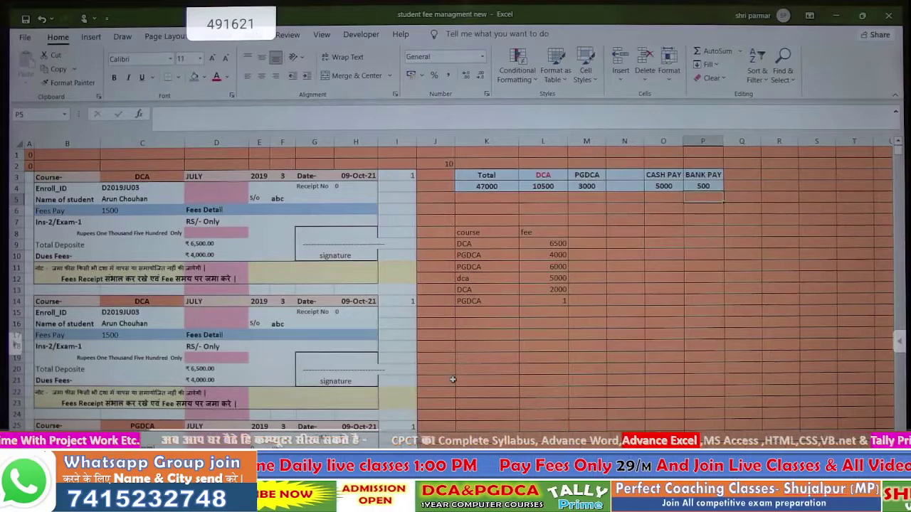
{"action": "left_click", "coordinate": [592, 223]}
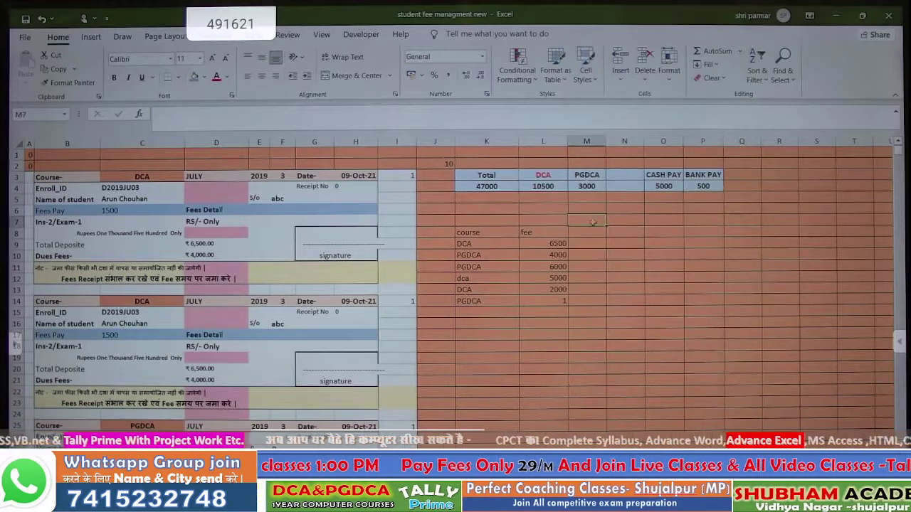
{"action": "left_click", "coordinate": [663, 186]}
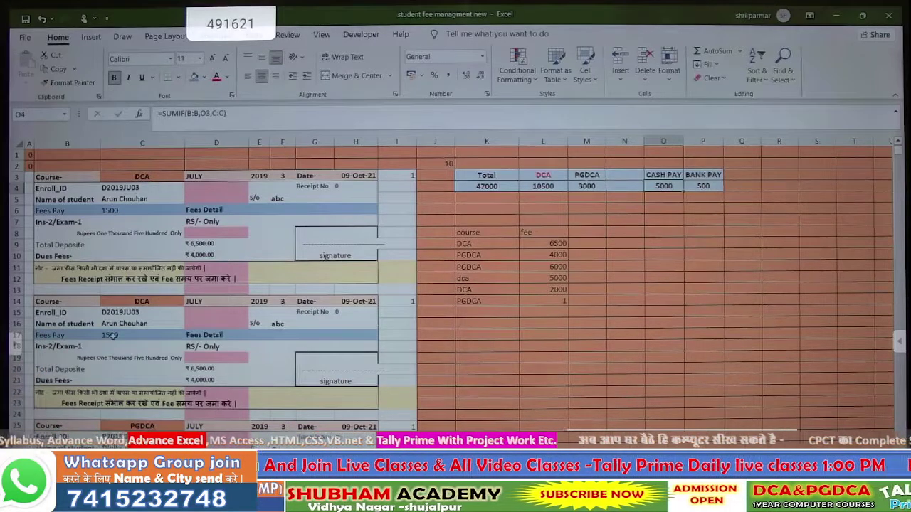
- Clear the old fee receipts from row 13 downward in columns A to I, and delete the first receipt's Fees Pay amount
{"action": "left_click_drag", "start_coordinate": [26, 291], "coordinate": [398, 431]}
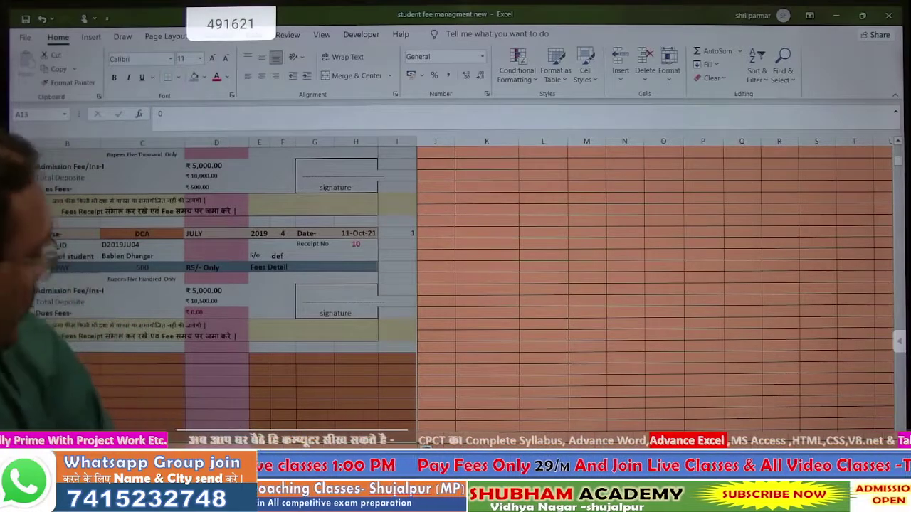
{"action": "key", "text": "Delete"}
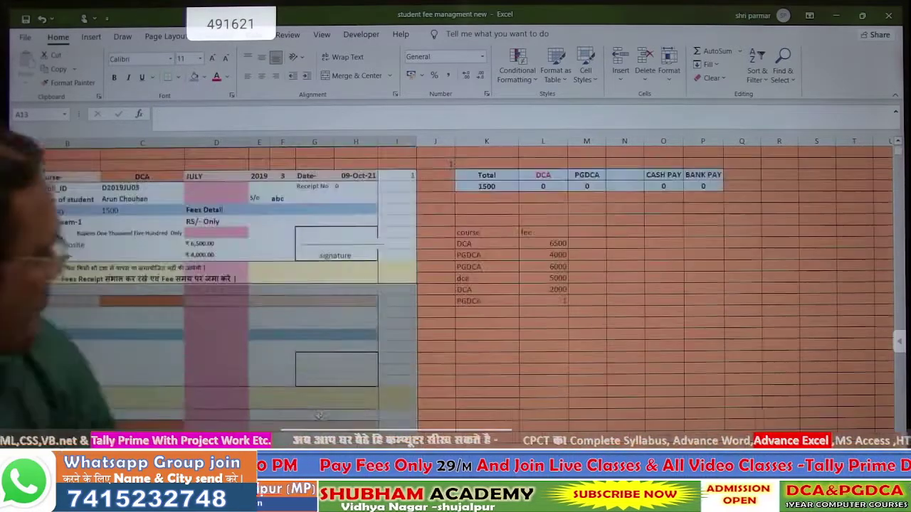
{"action": "left_click", "coordinate": [336, 349]}
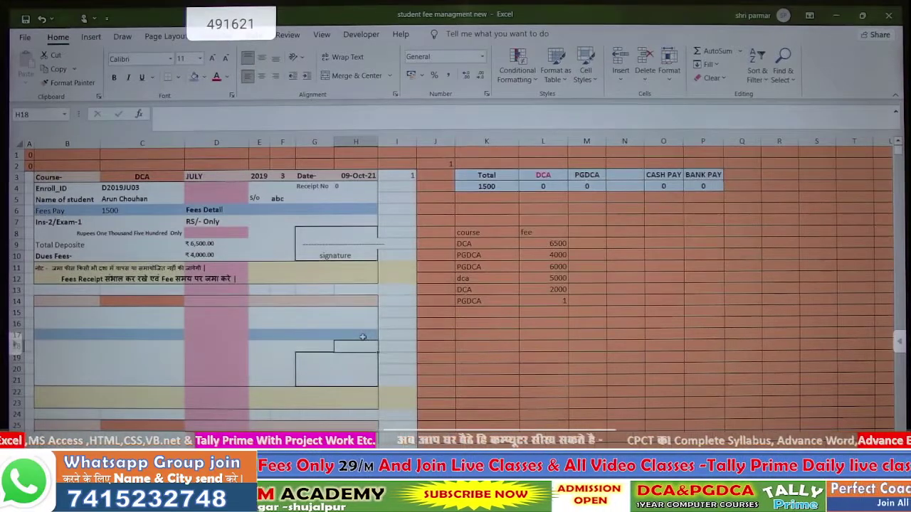
{"action": "left_click", "coordinate": [108, 212]}
{"action": "key", "text": "Delete"}
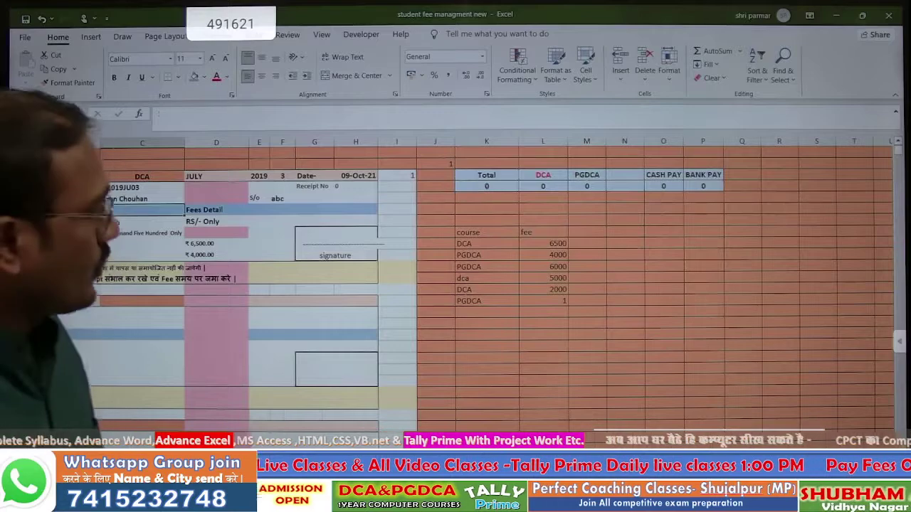
{"action": "left_click", "coordinate": [467, 333]}
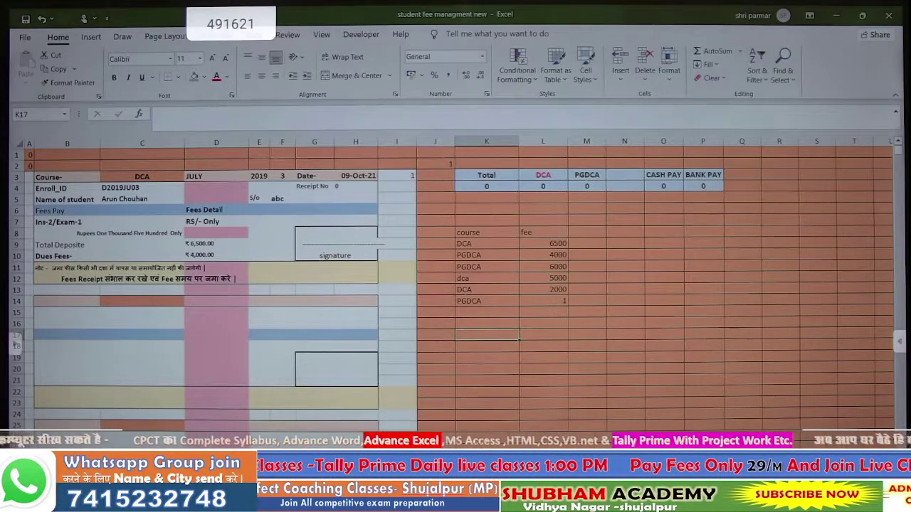
- On the Data base sheet, clear the DCA students' instalment payments in N6:P13 and the single payment in N25
{"action": "key", "text": "ctrl+Page_Up"}
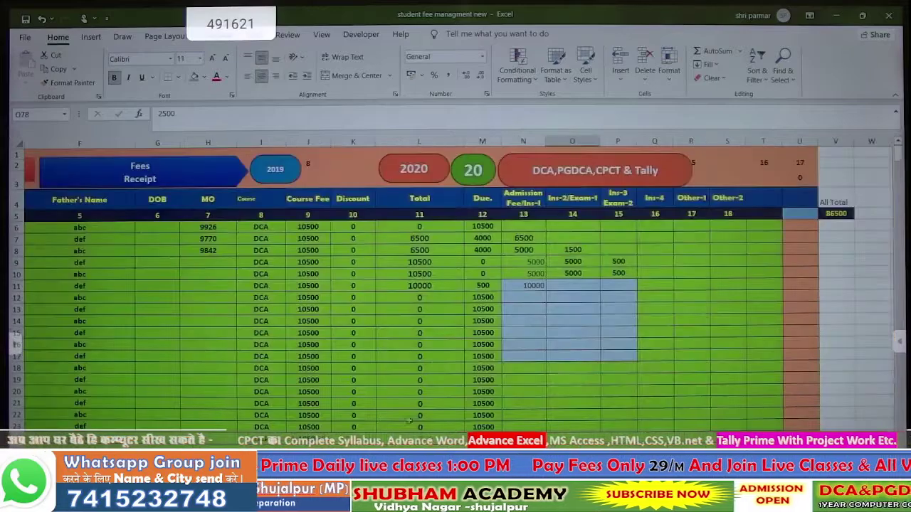
{"action": "left_click", "coordinate": [616, 307]}
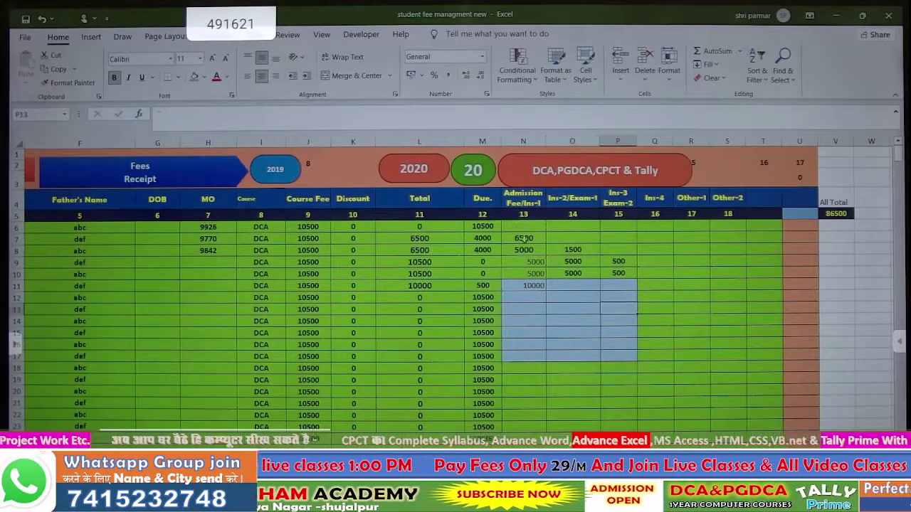
{"action": "left_click_drag", "start_coordinate": [515, 228], "coordinate": [617, 303]}
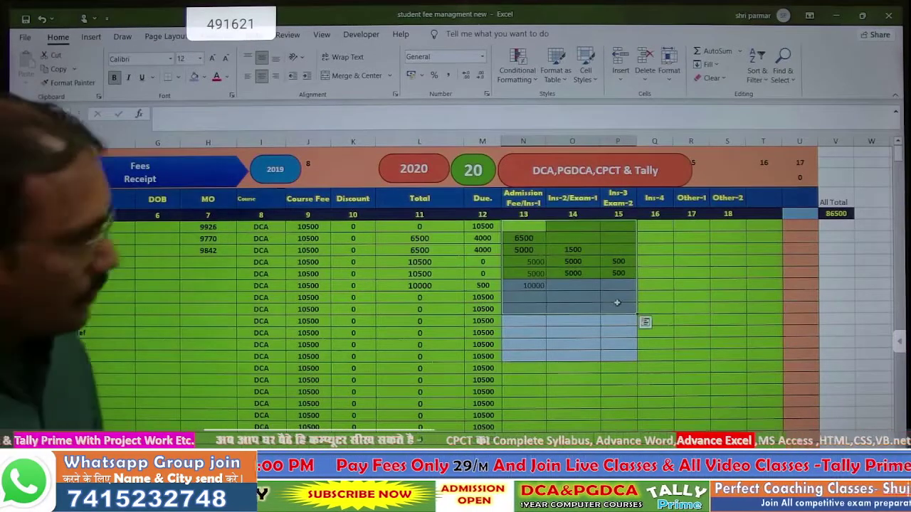
{"action": "key", "text": "Delete"}
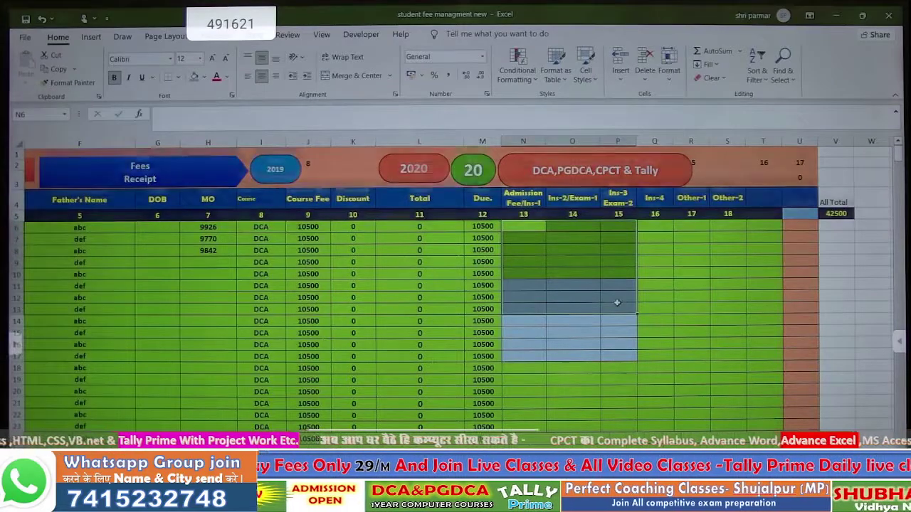
{"action": "scroll", "coordinate": [619, 305], "scroll_direction": "down", "scroll_amount": 5}
{"action": "left_click", "coordinate": [535, 259]}
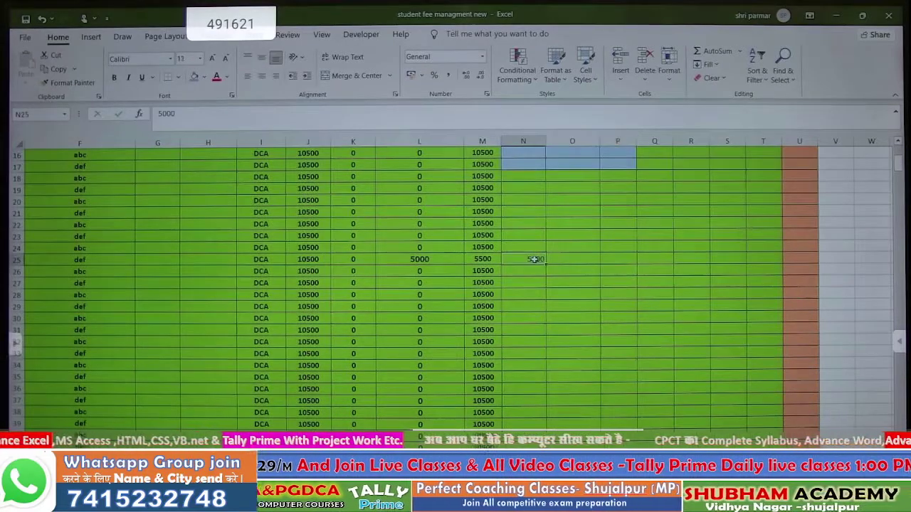
{"action": "key", "text": "Delete"}
- Clear the PGDCA students' instalment payments in N75:Q81
{"action": "scroll", "coordinate": [534, 259], "scroll_direction": "down", "scroll_amount": 4}
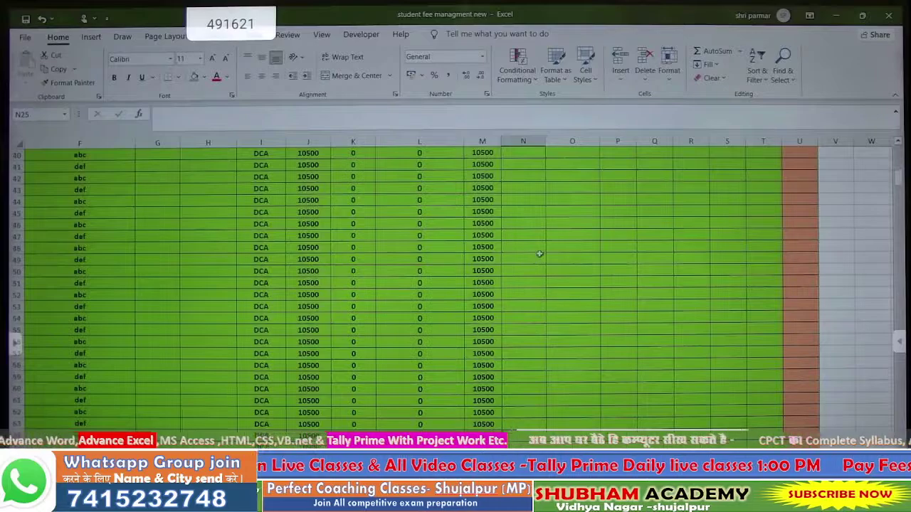
{"action": "scroll", "coordinate": [540, 254], "scroll_direction": "down", "scroll_amount": 7}
{"action": "scroll", "coordinate": [523, 318], "scroll_direction": "down", "scroll_amount": 2}
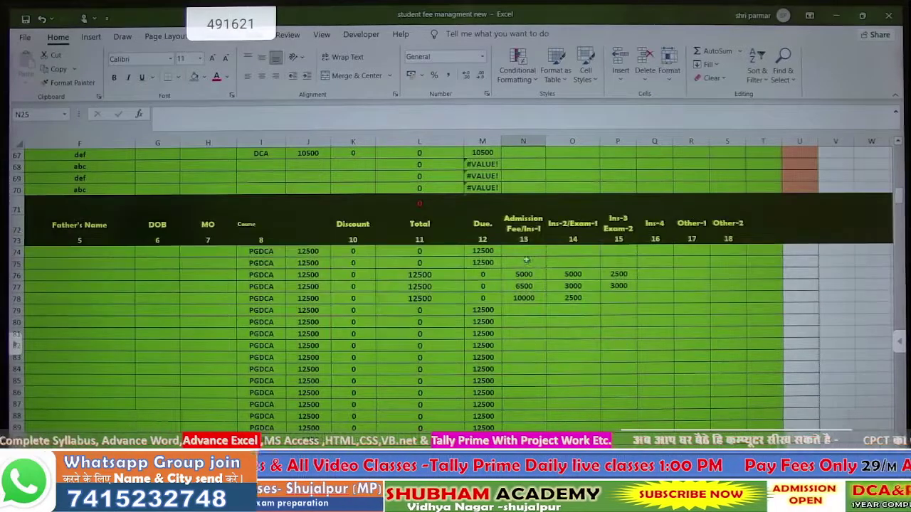
{"action": "left_click_drag", "start_coordinate": [526, 260], "coordinate": [643, 329]}
{"action": "key", "text": "Delete"}
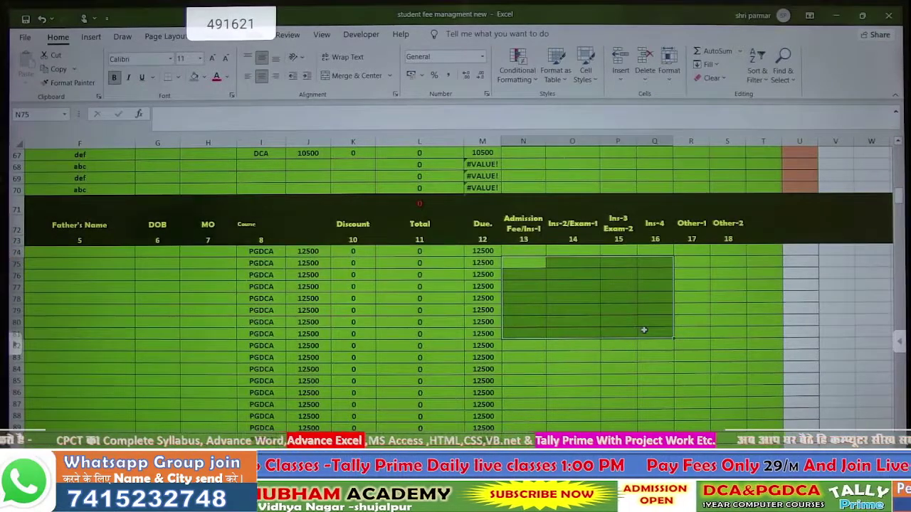
- Look through the remaining student batches for leftover fee entries and check the All Total figure at the head of the sheet
{"action": "scroll", "coordinate": [643, 330], "scroll_direction": "down", "scroll_amount": 20}
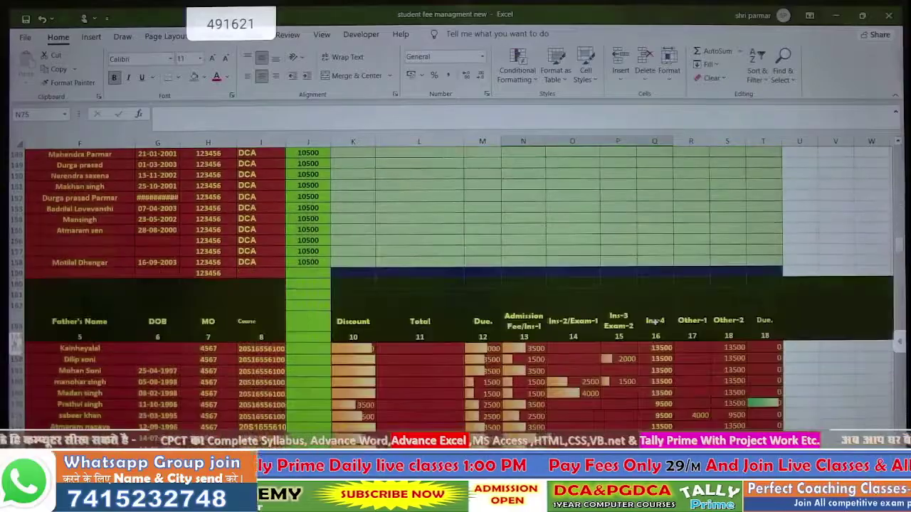
{"action": "scroll", "coordinate": [654, 322], "scroll_direction": "down", "scroll_amount": 9}
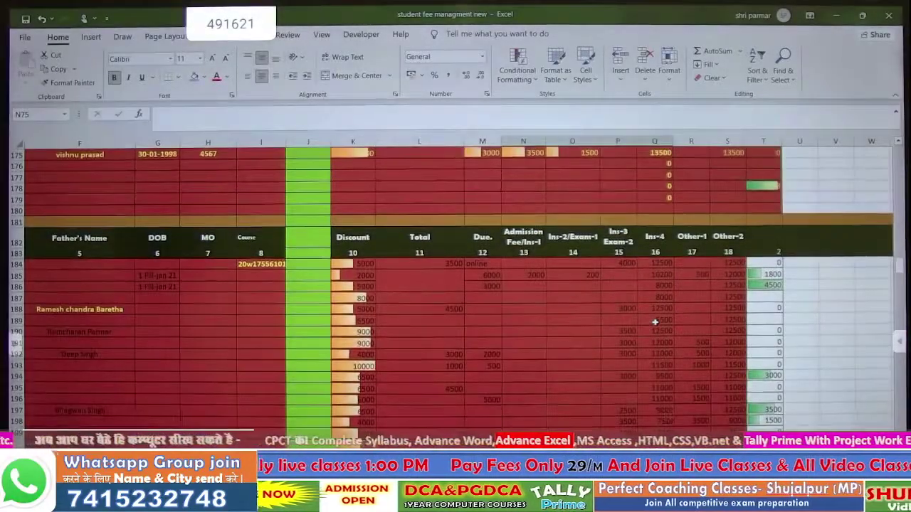
{"action": "scroll", "coordinate": [655, 321], "scroll_direction": "up", "scroll_amount": 20}
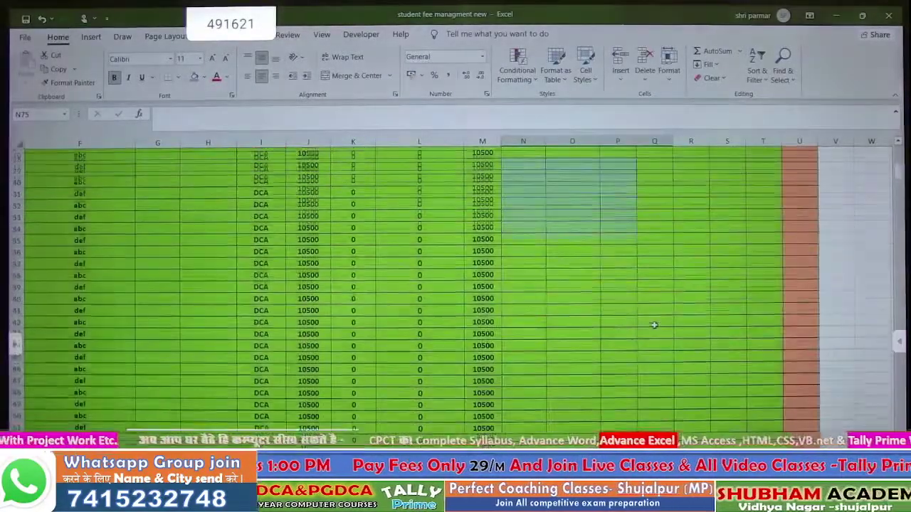
{"action": "scroll", "coordinate": [654, 325], "scroll_direction": "up", "scroll_amount": 20}
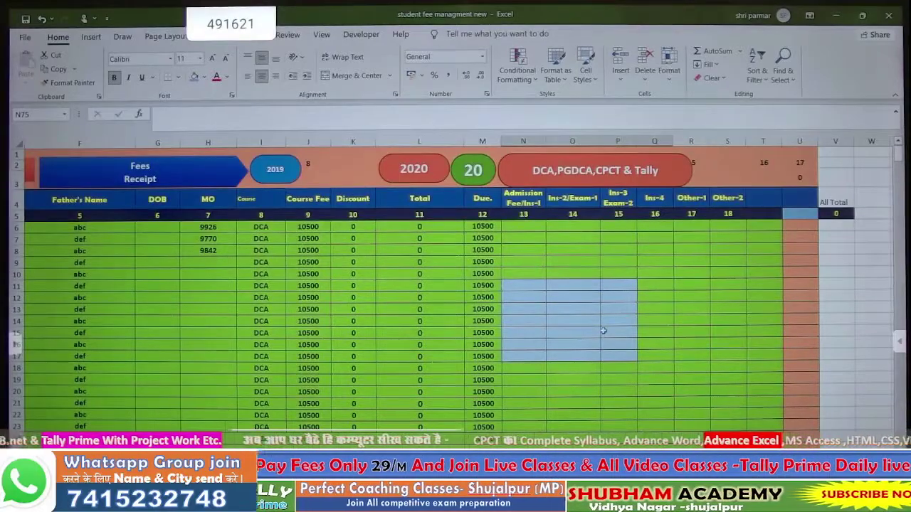
{"action": "left_click", "coordinate": [676, 285]}
- Copy the PGDCA July header block in A71:T73 and paste it at A162, above the second PGDCA student list
{"action": "scroll", "coordinate": [672, 288], "scroll_direction": "down", "scroll_amount": 9}
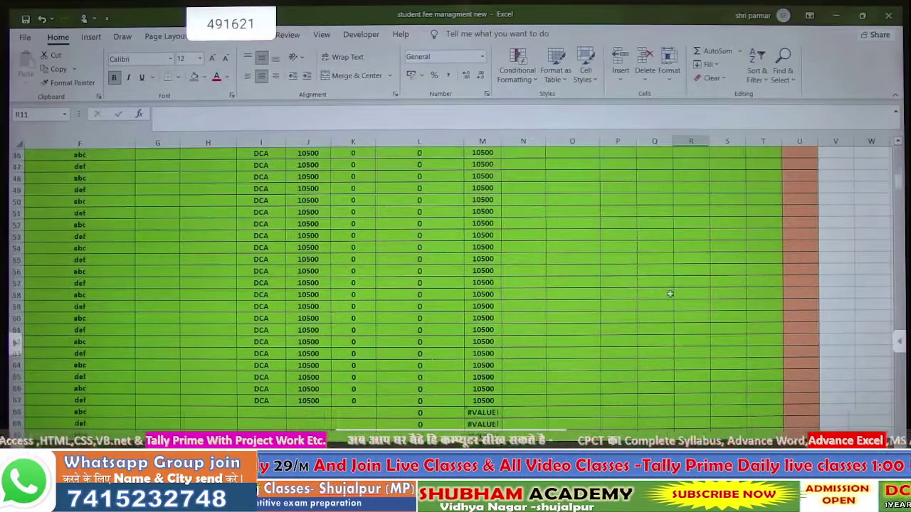
{"action": "scroll", "coordinate": [670, 294], "scroll_direction": "down", "scroll_amount": 7}
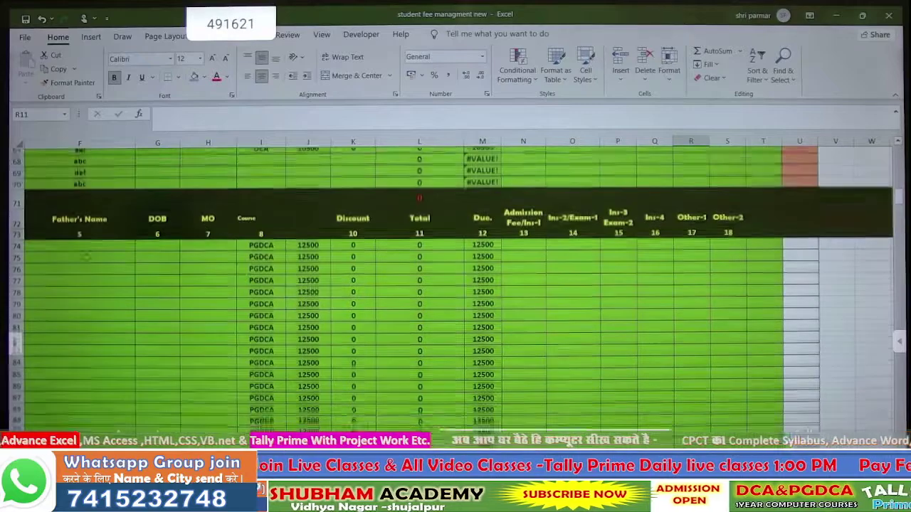
{"action": "scroll", "coordinate": [455, 284], "scroll_direction": "left", "scroll_amount": 3}
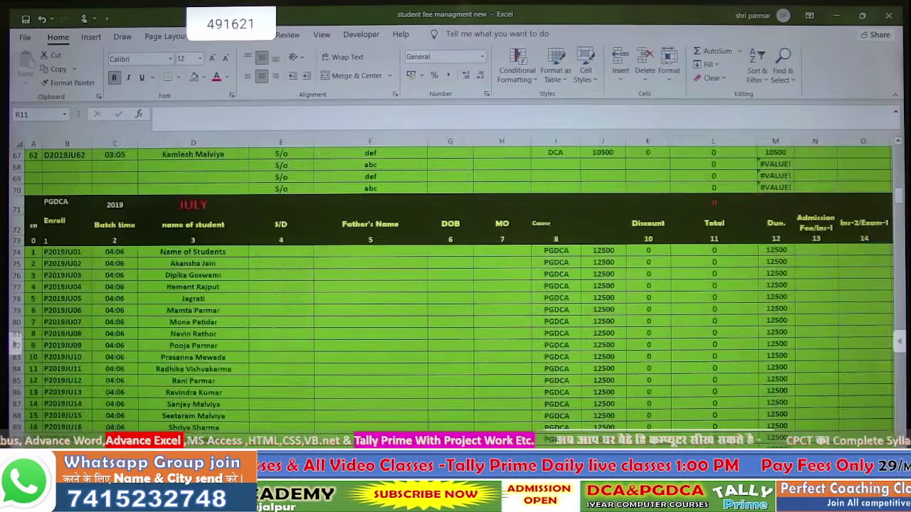
{"action": "left_click_drag", "start_coordinate": [38, 214], "coordinate": [761, 239]}
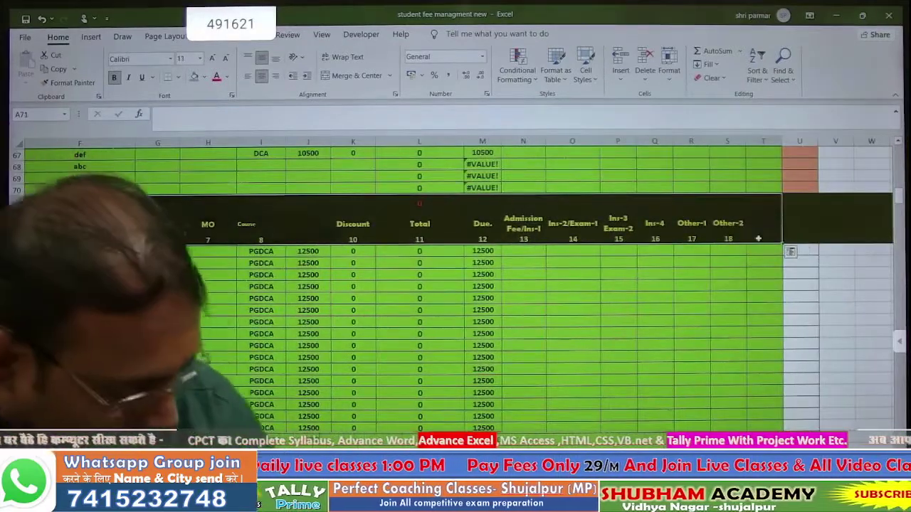
{"action": "scroll", "coordinate": [508, 302], "scroll_direction": "down", "scroll_amount": 5}
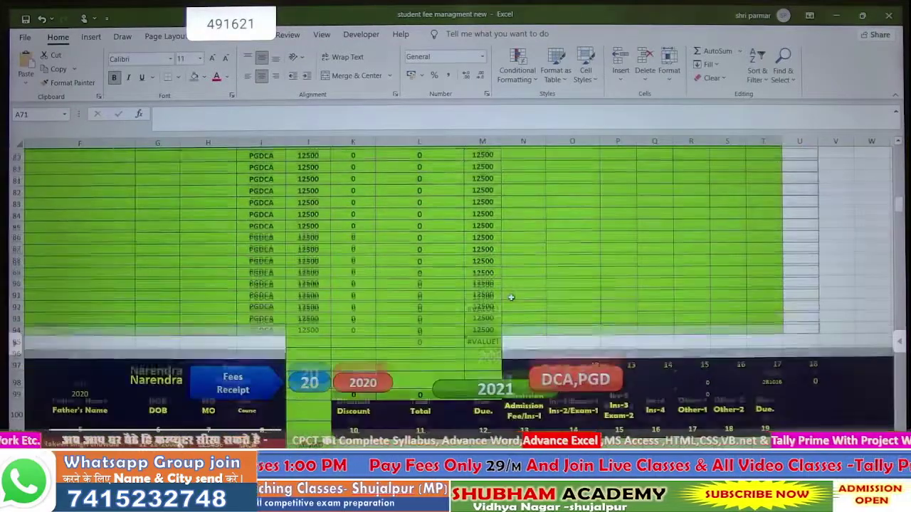
{"action": "scroll", "coordinate": [508, 301], "scroll_direction": "down", "scroll_amount": 13}
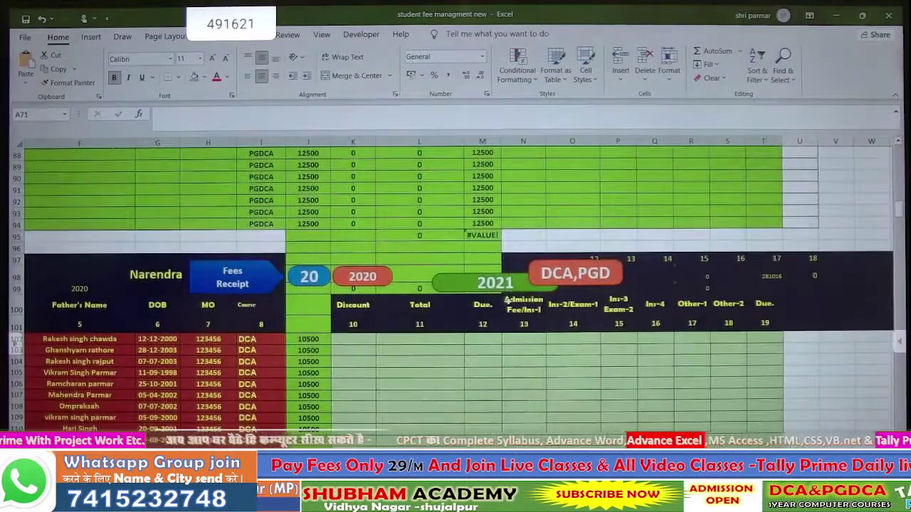
{"action": "scroll", "coordinate": [510, 300], "scroll_direction": "down", "scroll_amount": 11}
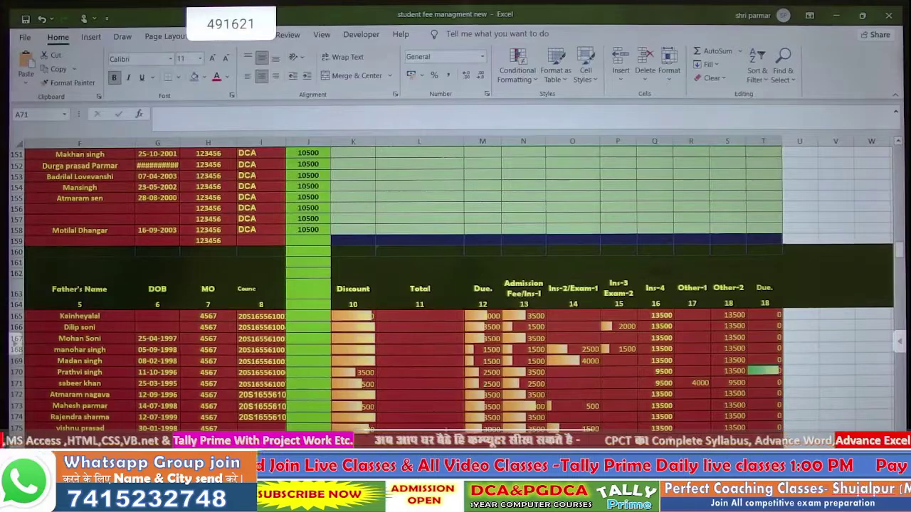
{"action": "scroll", "coordinate": [455, 284], "scroll_direction": "left", "scroll_amount": 1}
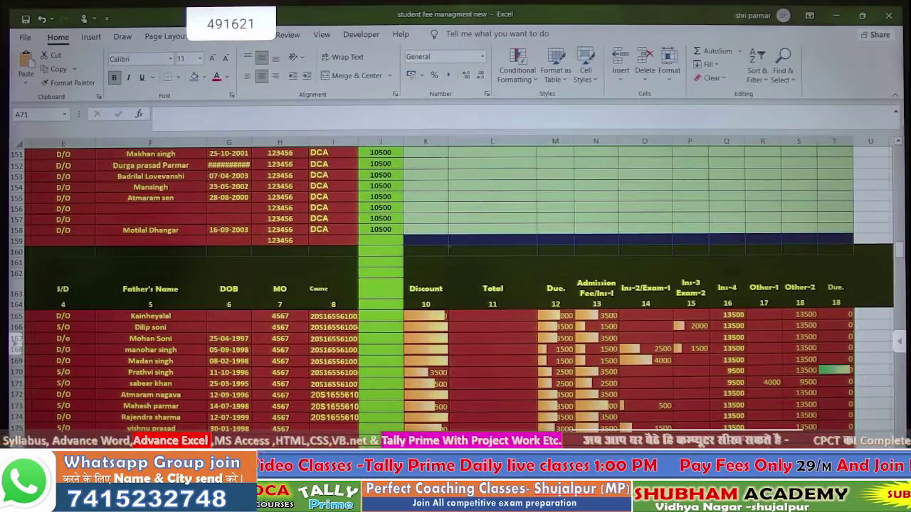
{"action": "scroll", "coordinate": [455, 285], "scroll_direction": "right", "scroll_amount": 1}
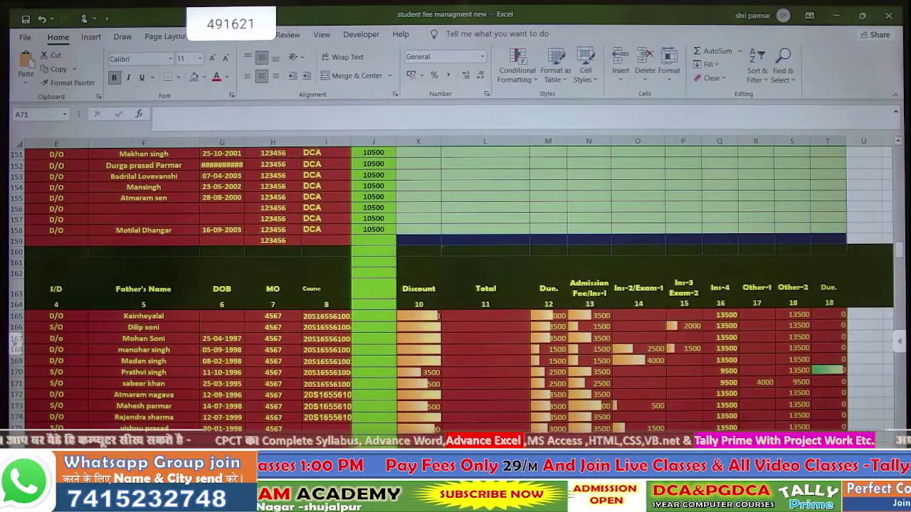
{"action": "scroll", "coordinate": [455, 285], "scroll_direction": "left", "scroll_amount": 3}
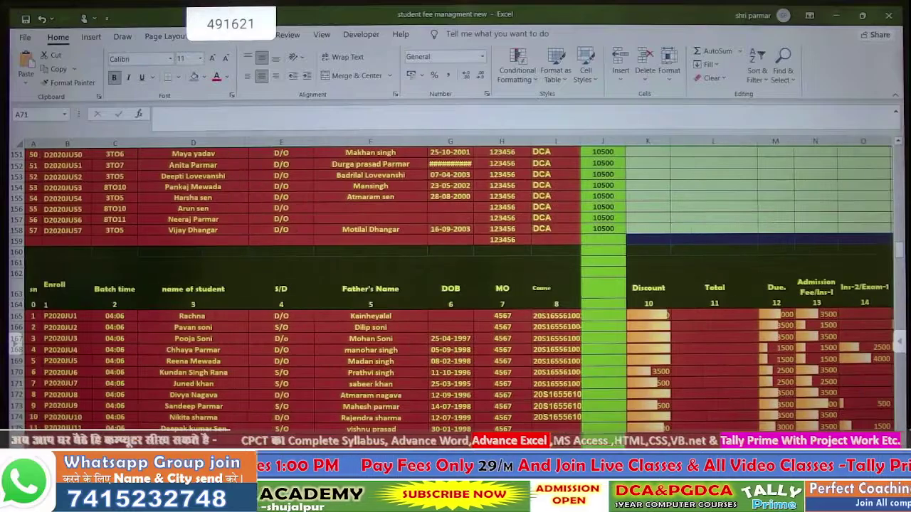
{"action": "left_click", "coordinate": [34, 273]}
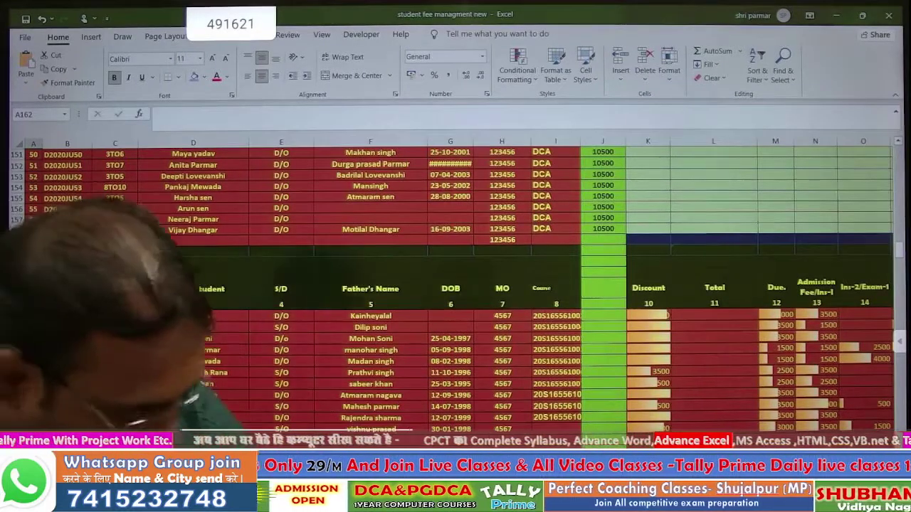
{"action": "key", "text": "ctrl+v"}
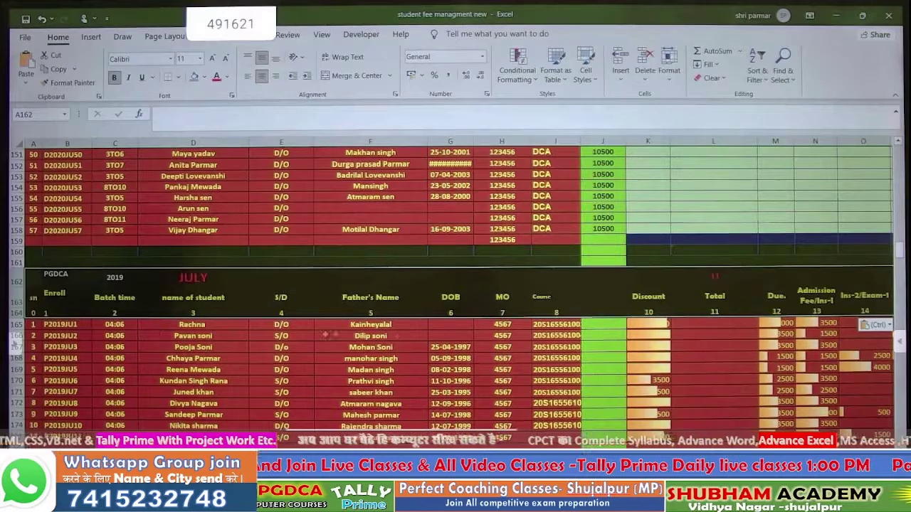
- Set the batch year in C162 of the pasted PGDCA header to 2021
{"action": "left_click", "coordinate": [160, 303]}
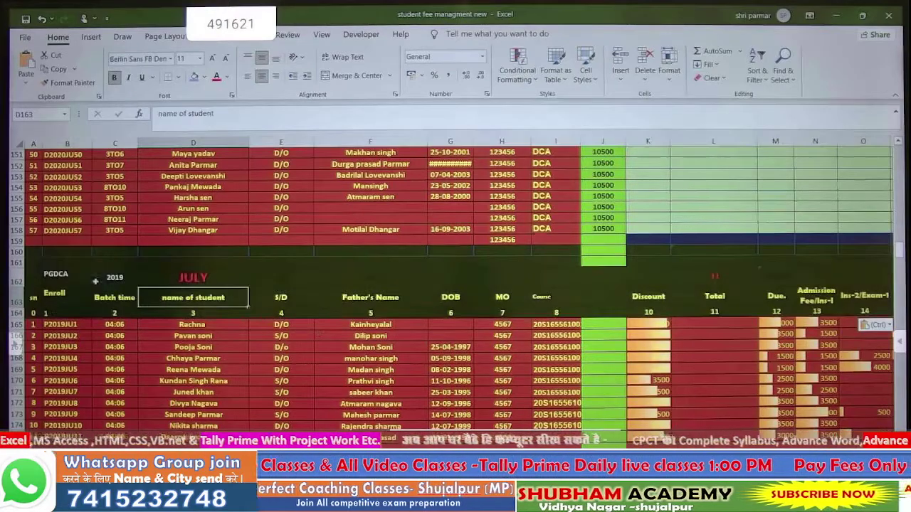
{"action": "left_click", "coordinate": [107, 276]}
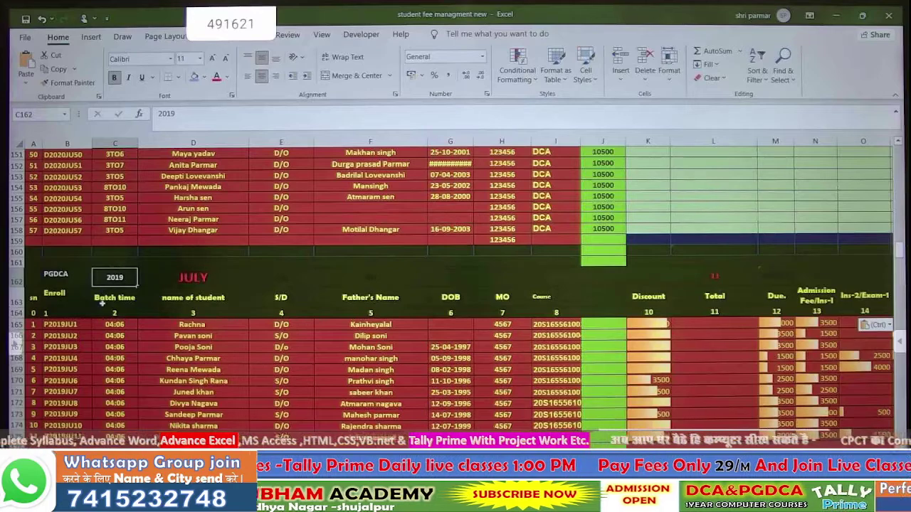
{"action": "type", "text": "202"}
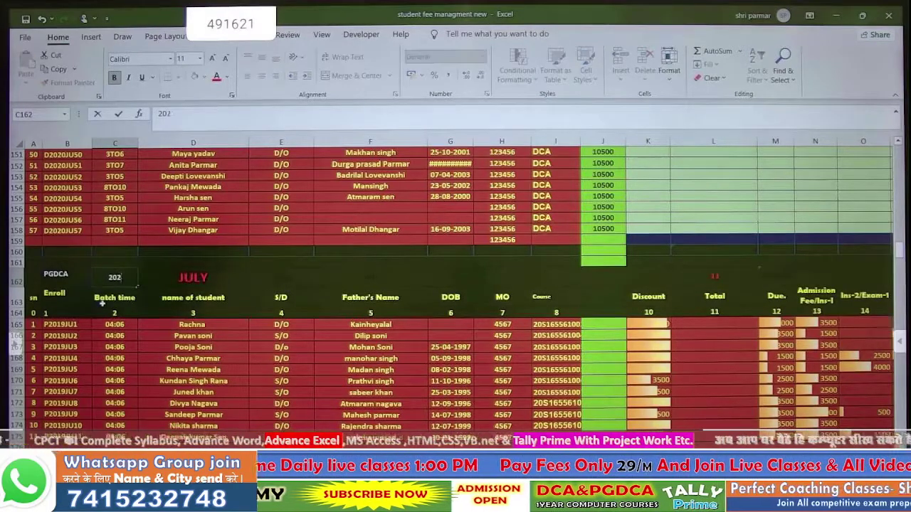
{"action": "type", "text": "1"}
{"action": "key", "text": "Return"}
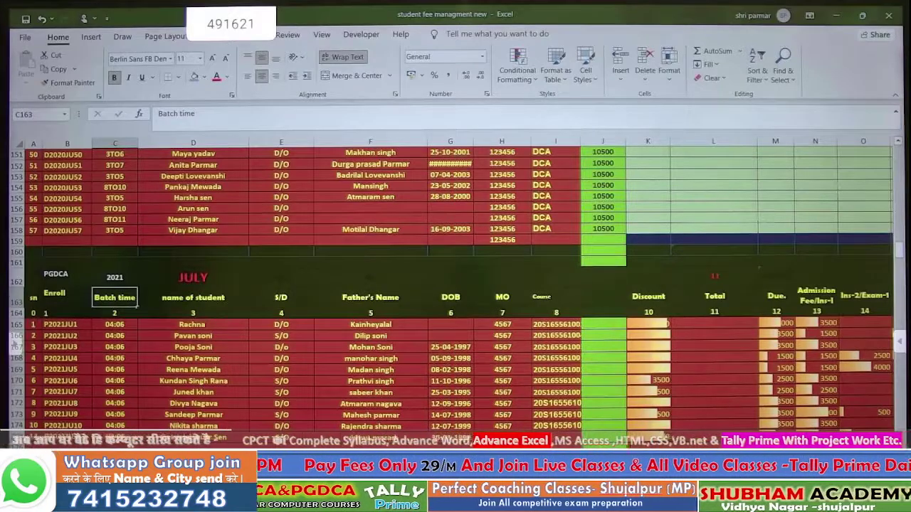
- Clear the instalment and other payments of the 2021 PGDCA students in columns N to S, from row 165 through row 175
{"action": "scroll", "coordinate": [620, 362], "scroll_direction": "right", "scroll_amount": 5}
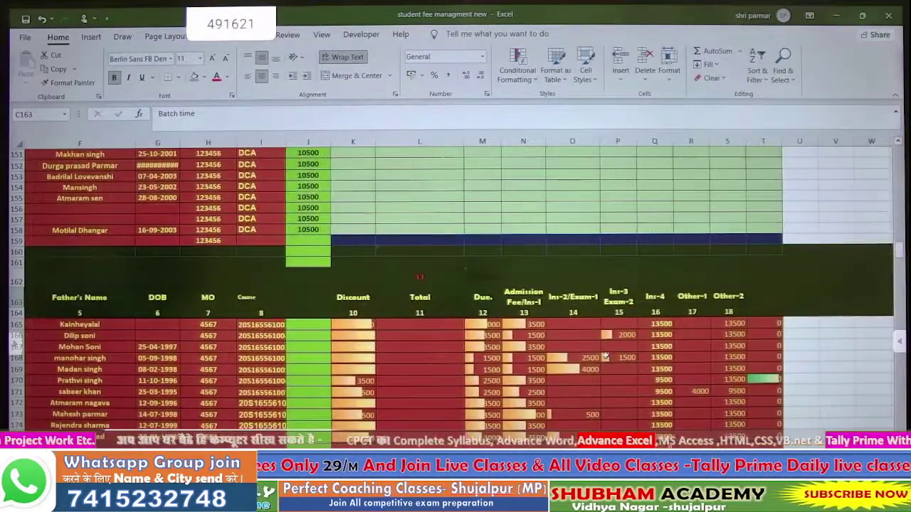
{"action": "left_click", "coordinate": [609, 357]}
{"action": "left_click_drag", "start_coordinate": [533, 324], "coordinate": [722, 413]}
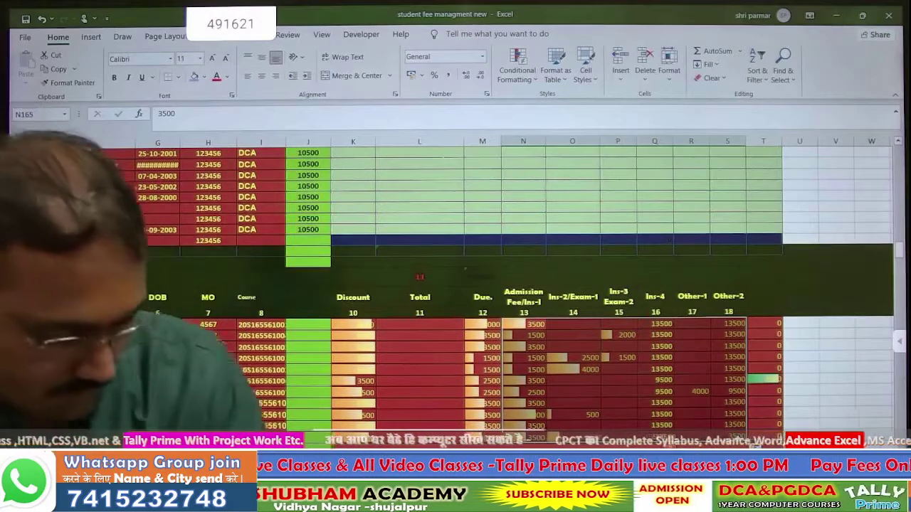
{"action": "key", "text": "Delete"}
{"action": "left_click", "coordinate": [668, 423]}
{"action": "scroll", "coordinate": [664, 414], "scroll_direction": "down", "scroll_amount": 10}
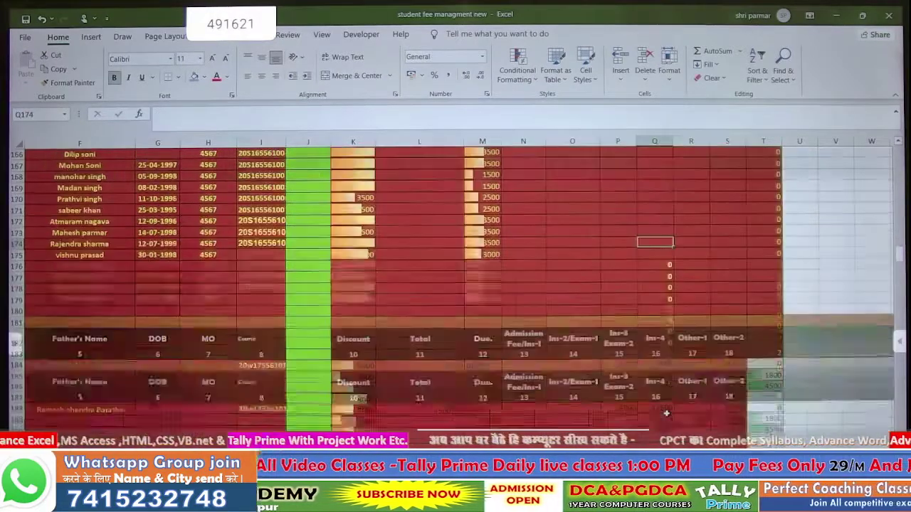
- Look over the fee entries in the January PGDCA batch below row 181, and return to the DCA list at the head of the sheet
{"action": "left_click_drag", "start_coordinate": [483, 196], "coordinate": [646, 259]}
{"action": "left_click", "coordinate": [655, 331]}
{"action": "scroll", "coordinate": [640, 364], "scroll_direction": "up", "scroll_amount": 4}
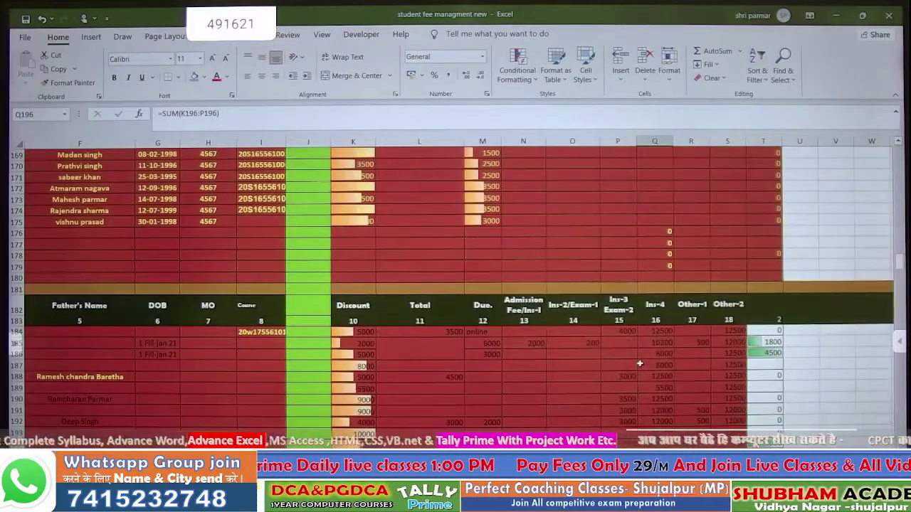
{"action": "scroll", "coordinate": [639, 364], "scroll_direction": "down", "scroll_amount": 3}
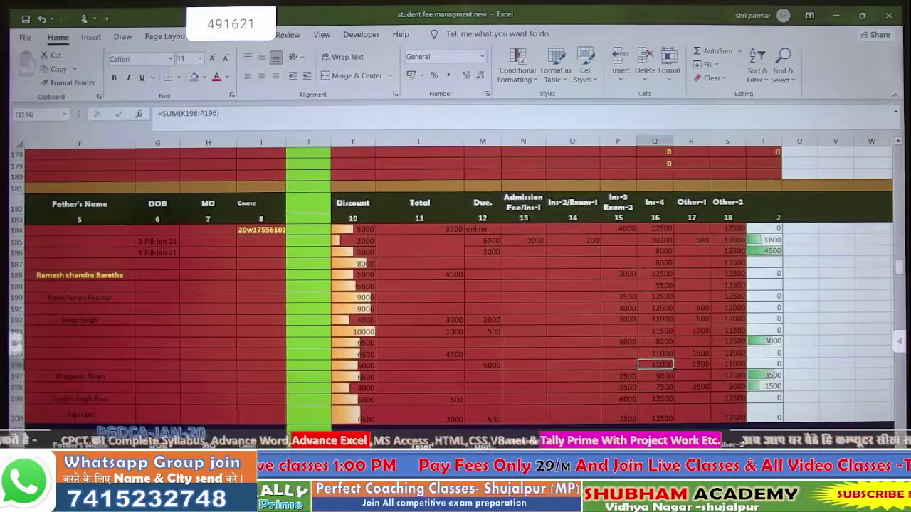
{"action": "scroll", "coordinate": [640, 364], "scroll_direction": "left", "scroll_amount": 3}
{"action": "scroll", "coordinate": [225, 299], "scroll_direction": "up", "scroll_amount": 20}
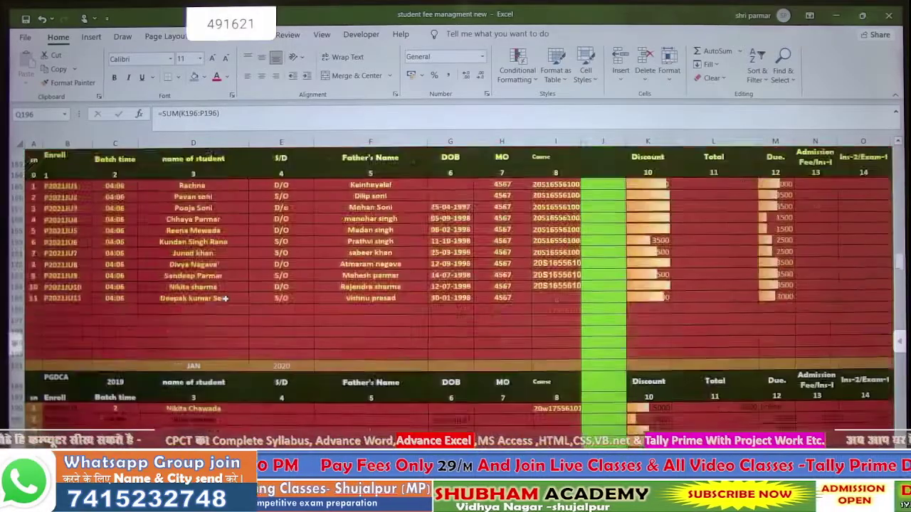
{"action": "scroll", "coordinate": [226, 304], "scroll_direction": "up", "scroll_amount": 20}
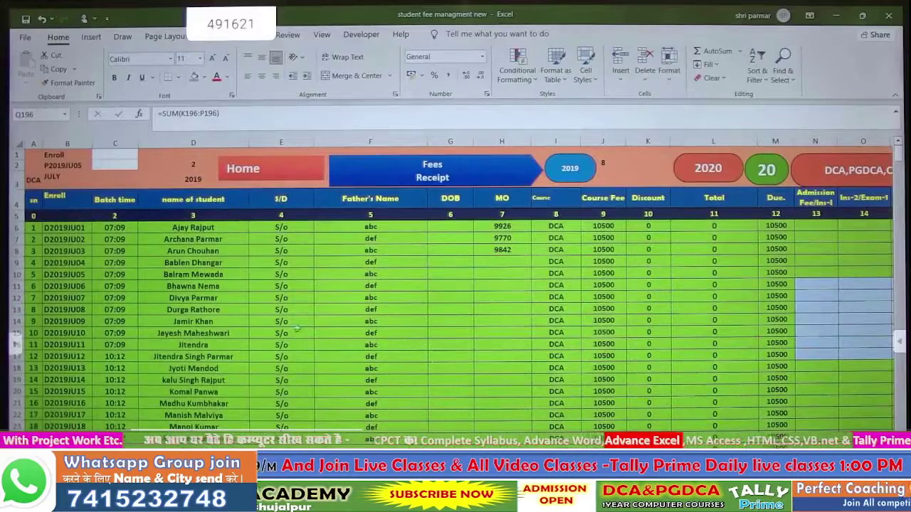
{"action": "left_click", "coordinate": [355, 338]}
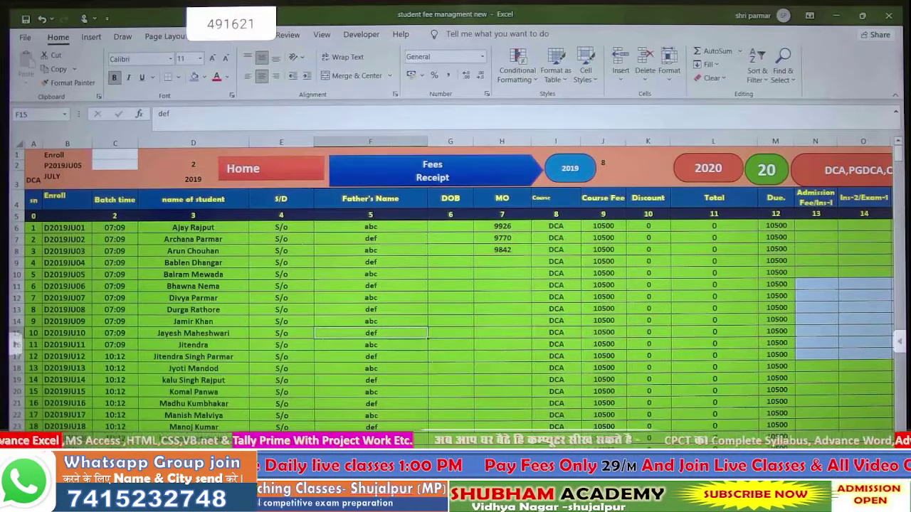
- Check the total expense and income on the voucher sheet and the course and payment totals on the saved receipts sheet
{"action": "left_click", "coordinate": [484, 459]}
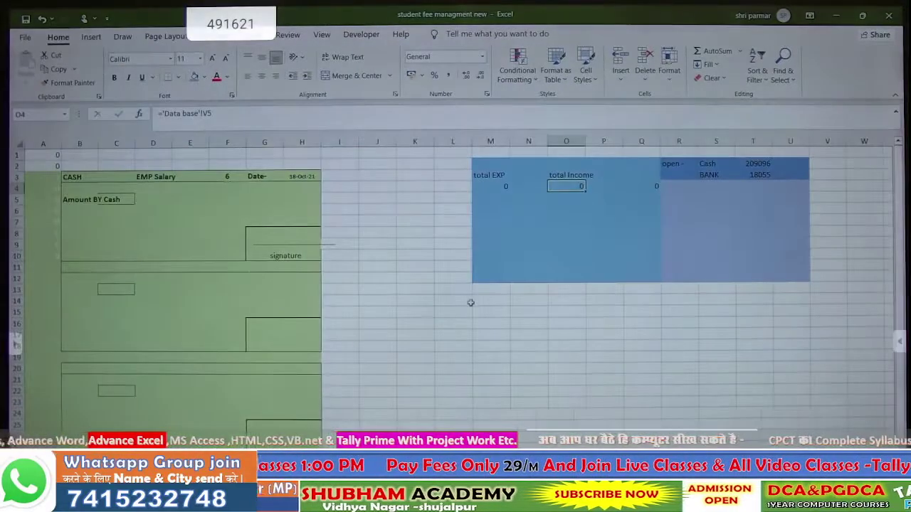
{"action": "left_click", "coordinate": [481, 289]}
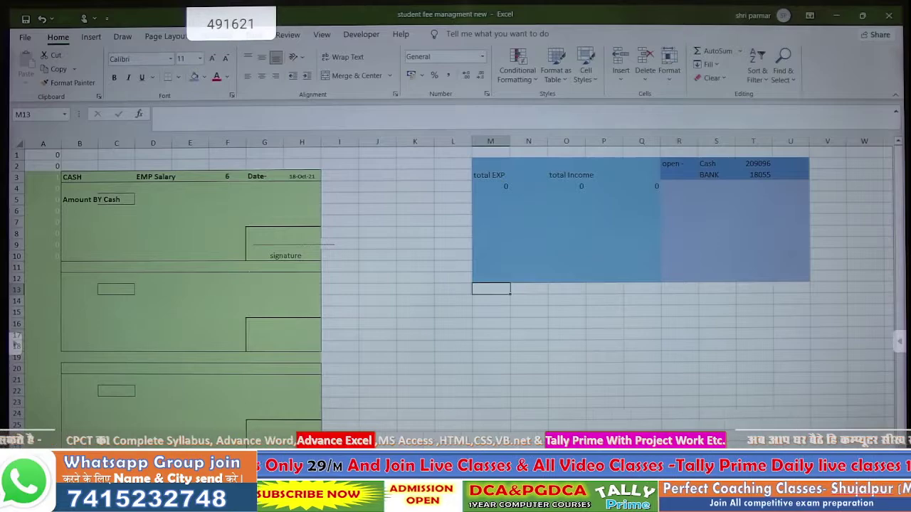
{"action": "left_click", "coordinate": [441, 458]}
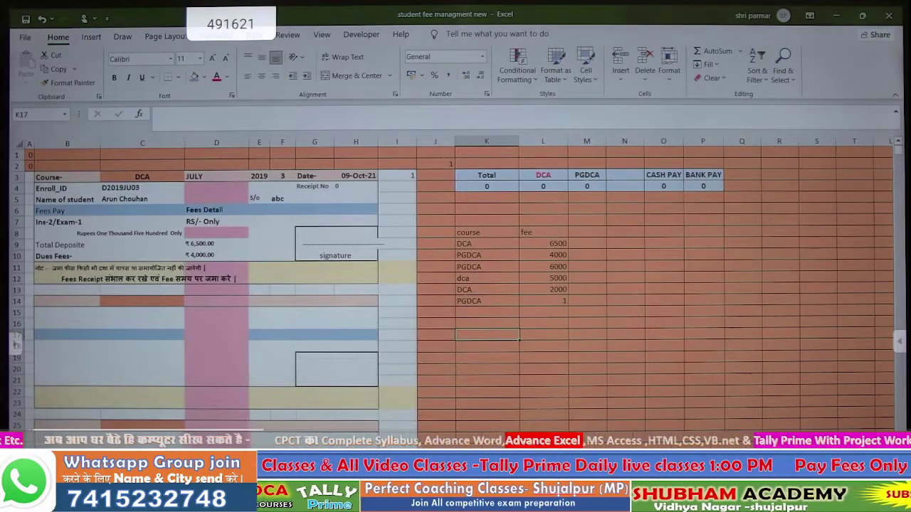
- On the fee receipt form, set the PGDCA July 2019 student serial number in F9 to 1
{"action": "left_click", "coordinate": [207, 459]}
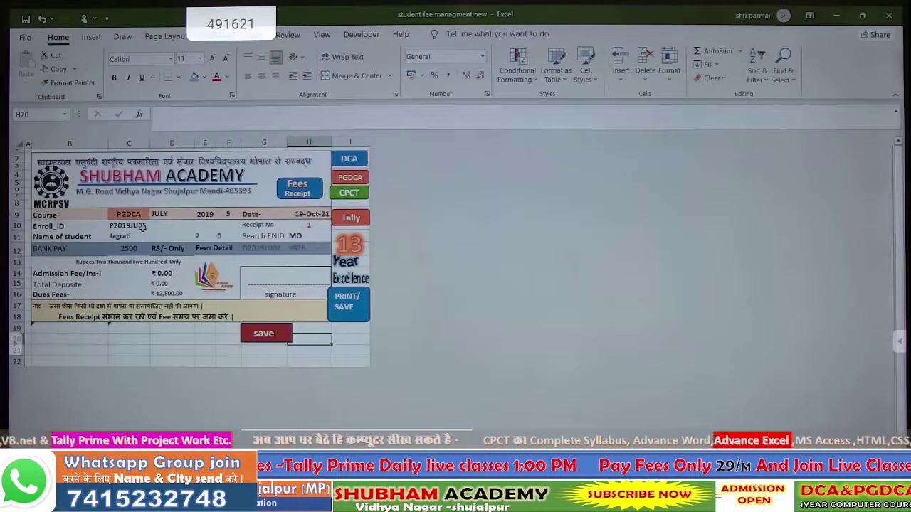
{"action": "left_click", "coordinate": [225, 224]}
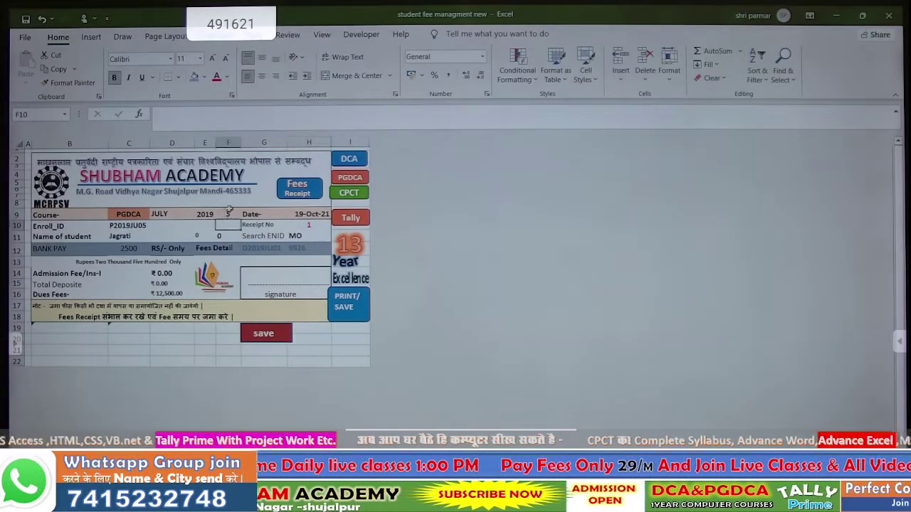
{"action": "left_click", "coordinate": [230, 210]}
{"action": "type", "text": "1"}
{"action": "key", "text": "Return"}
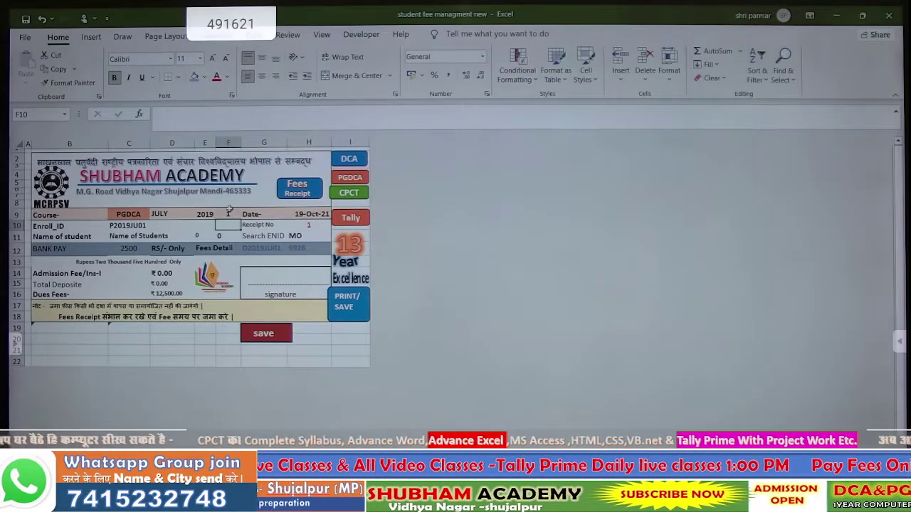
- Set the receipt's BANK PAY amount in C12 to 6500
{"action": "key", "text": "Down"}
{"action": "key", "text": "Left"}
{"action": "key", "text": "Left"}
{"action": "key", "text": "Left"}
{"action": "key", "text": "Left"}
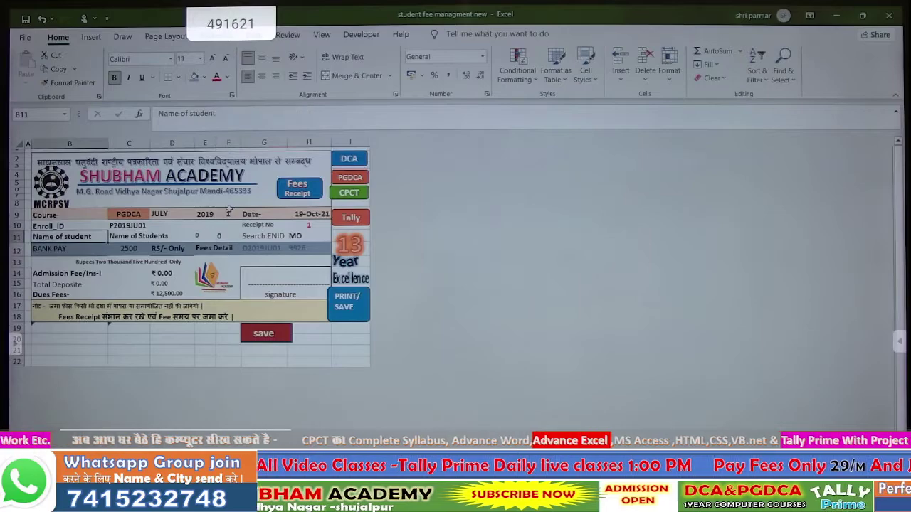
{"action": "key", "text": "Down"}
{"action": "key", "text": "Right"}
{"action": "type", "text": "6500"}
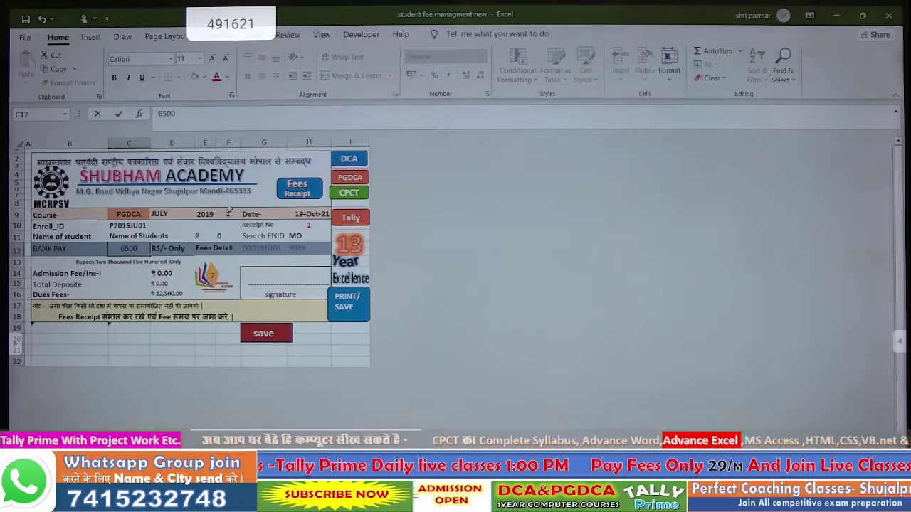
{"action": "key", "text": "Return"}
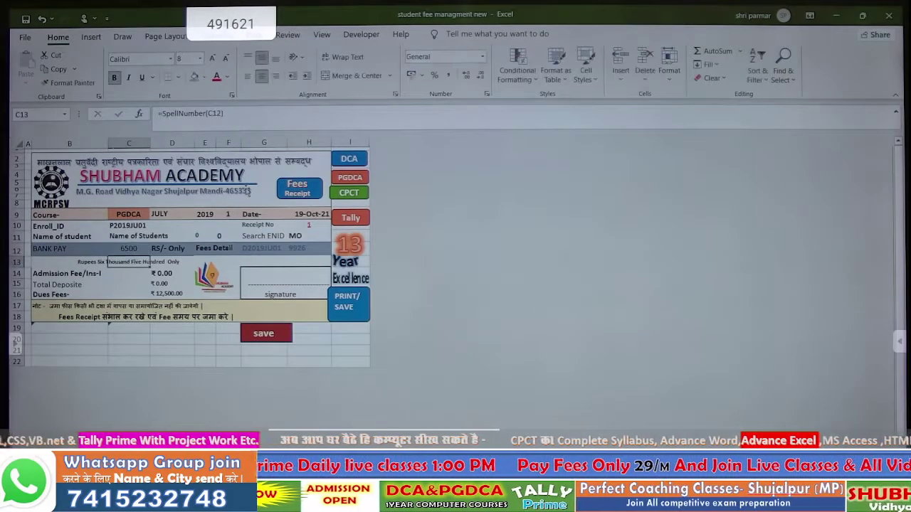
- Save the 6500 payment to the student's record and run the receipt's print-and-save macro
{"action": "left_click", "coordinate": [278, 334]}
{"action": "left_click", "coordinate": [336, 312]}
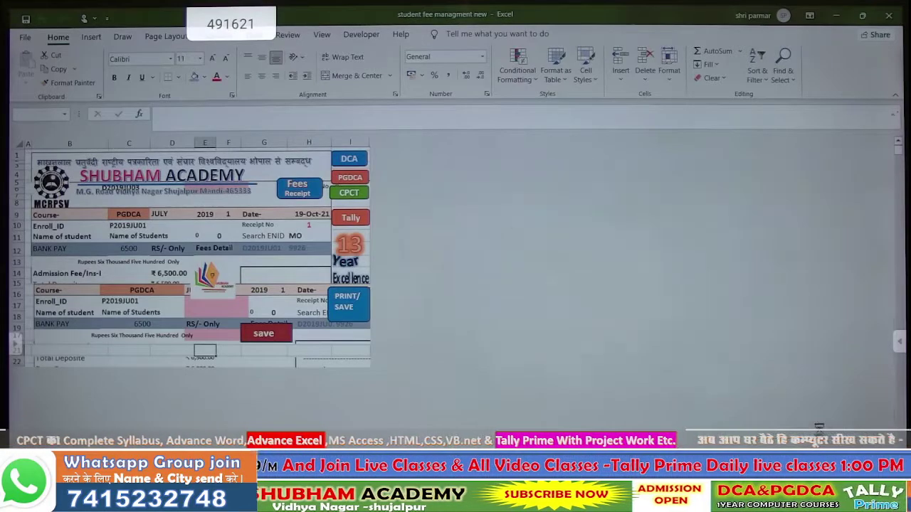
{"action": "key", "text": "Escape"}
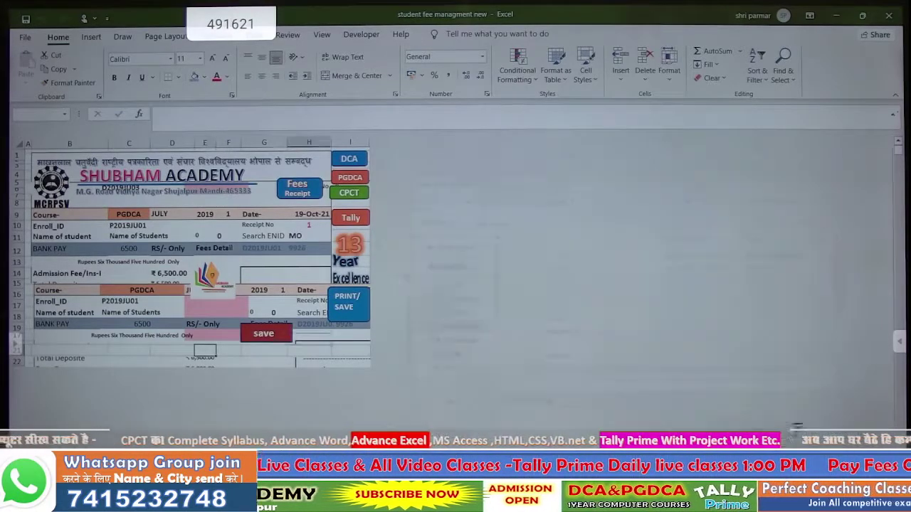
- Check the newly saved PGDCA receipt and the BANK PAY total in P4 on the saved receipts sheet
{"action": "left_click", "coordinate": [212, 348]}
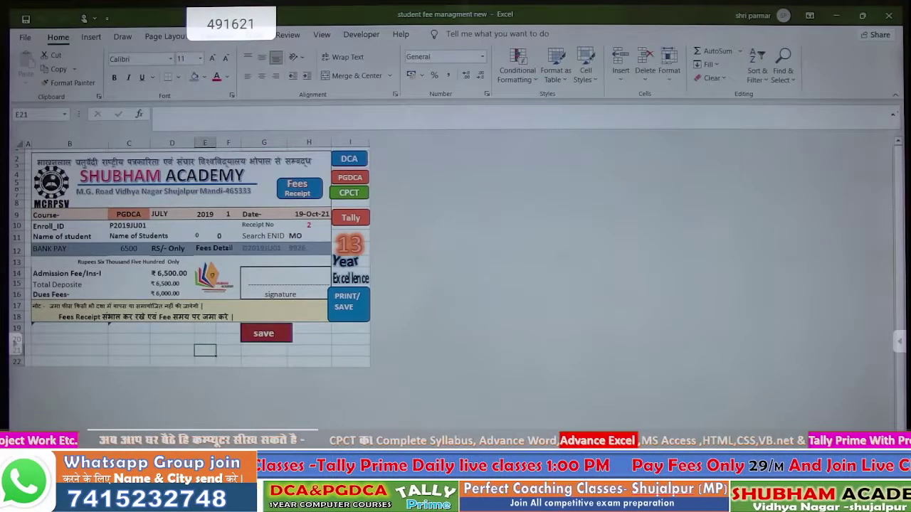
{"action": "left_click", "coordinate": [306, 487]}
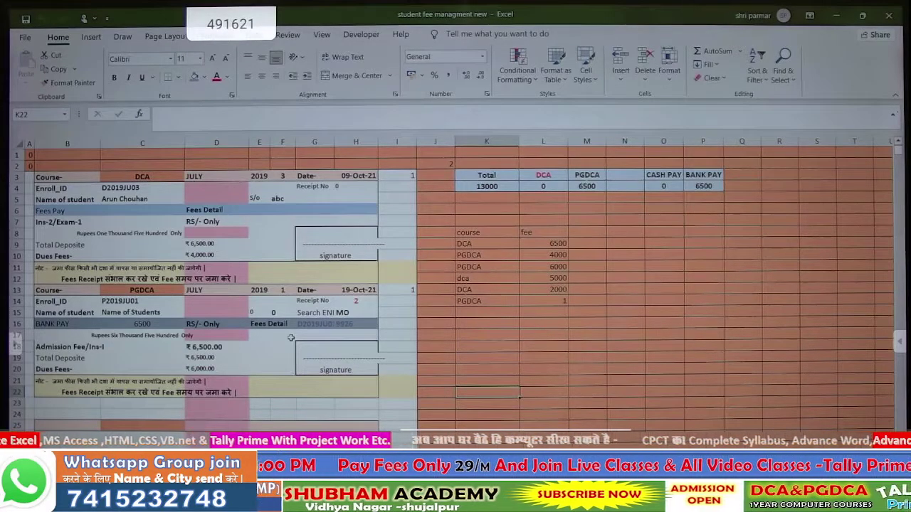
{"action": "left_click", "coordinate": [690, 185]}
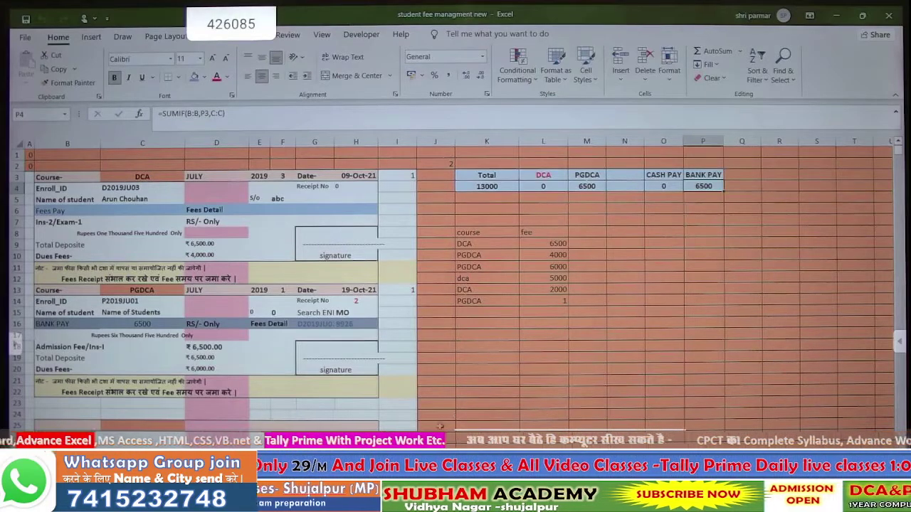
- On the voucher sheet, enter the label BANK BALANCE in R5 and autofit column R to it
{"action": "left_click", "coordinate": [498, 445]}
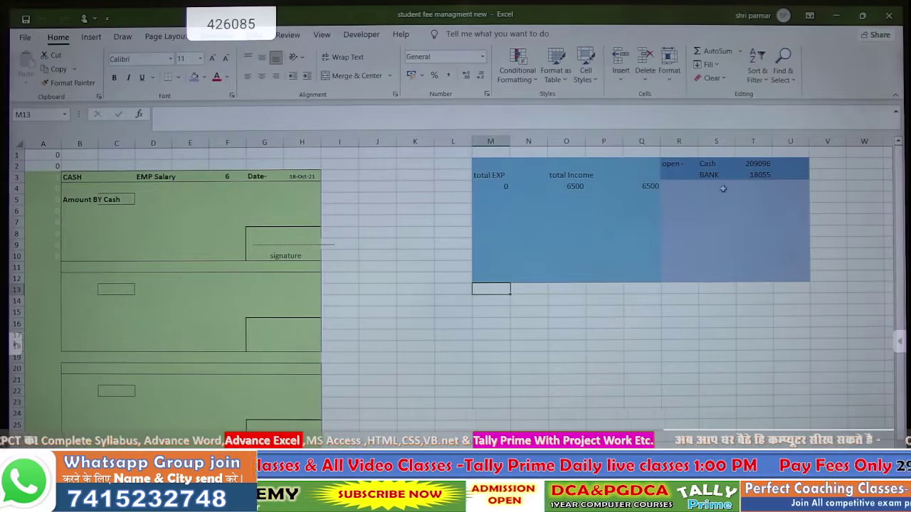
{"action": "left_click", "coordinate": [688, 195]}
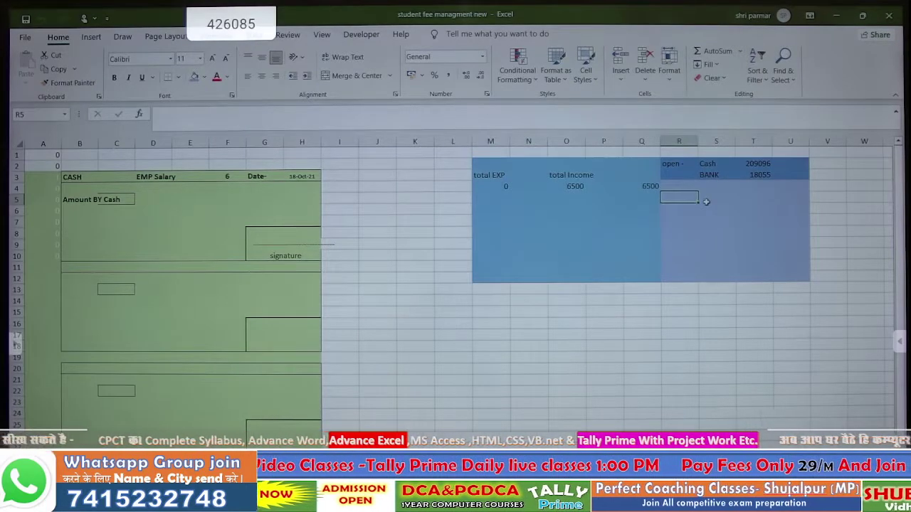
{"action": "type", "text": "B"}
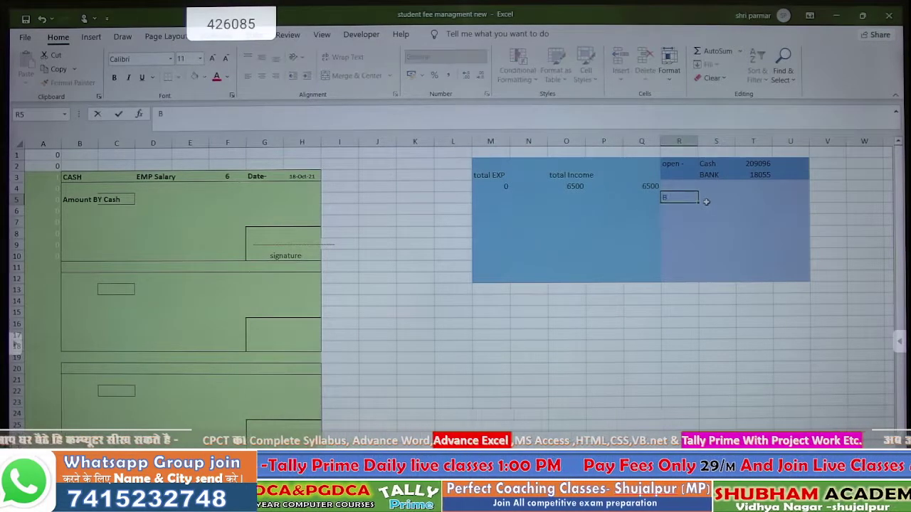
{"action": "type", "text": "ban"}
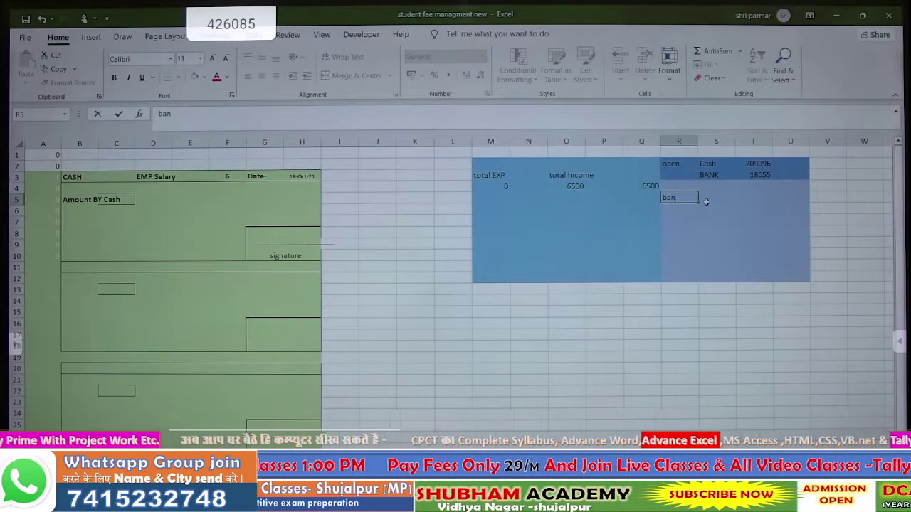
{"action": "key", "text": "BackSpace"}
{"action": "key", "text": "BackSpace"}
{"action": "key", "text": "BackSpace"}
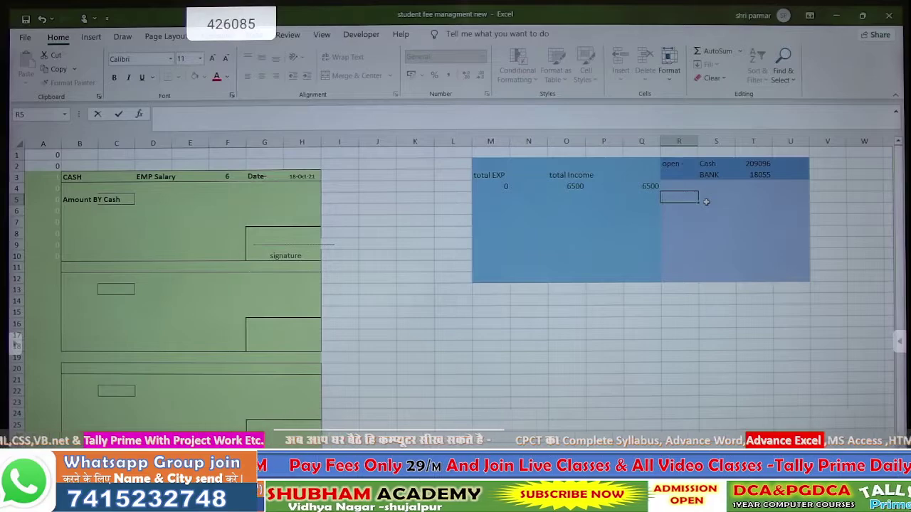
{"action": "type", "text": "BANK"}
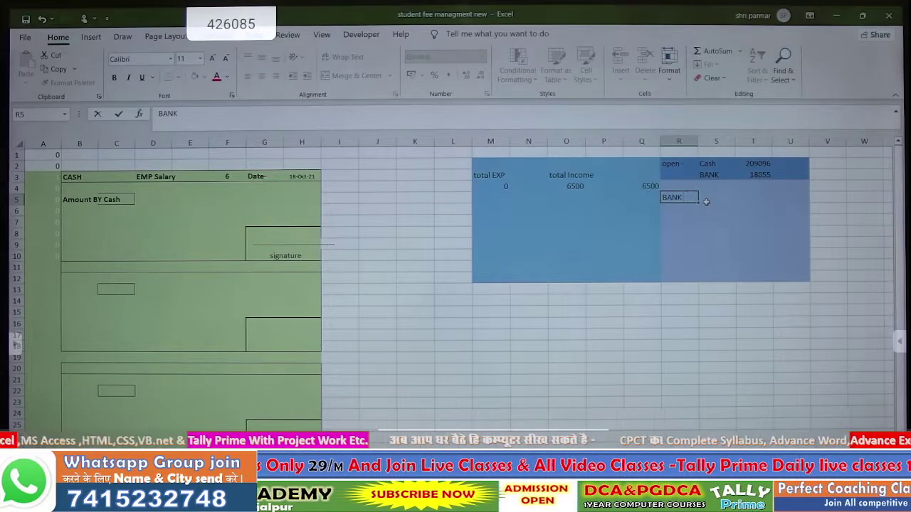
{"action": "type", "text": " BALANCE"}
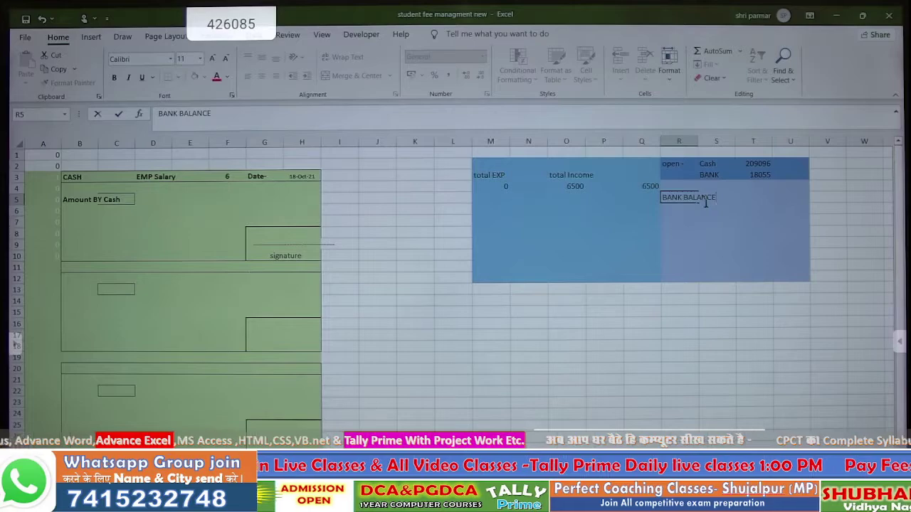
{"action": "left_click", "coordinate": [708, 203]}
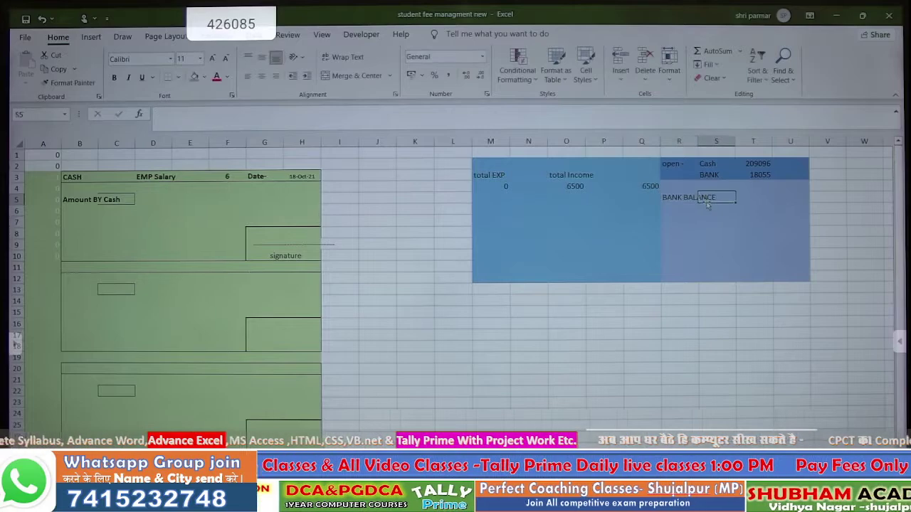
{"action": "double_click", "coordinate": [697, 141]}
- Move the BANK BALANCE label from R5 to S5, under the opening BANK entry
{"action": "left_click", "coordinate": [780, 175]}
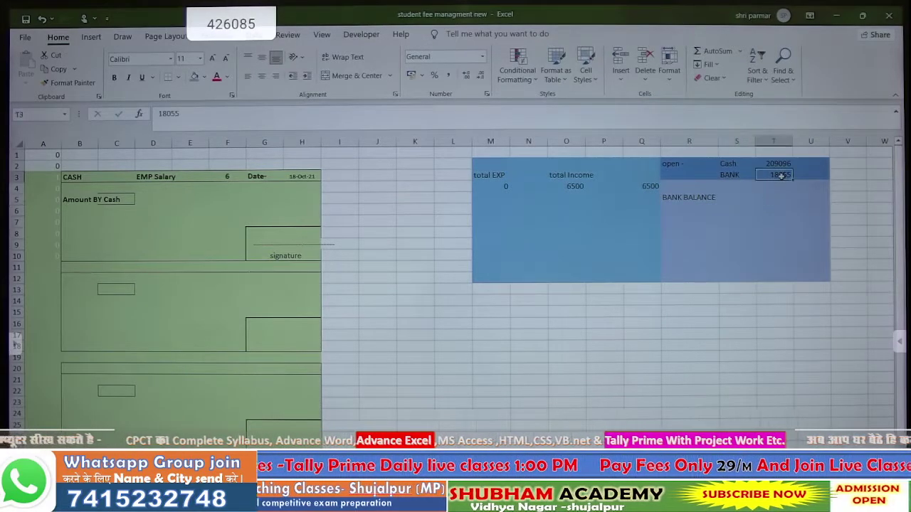
{"action": "left_click", "coordinate": [740, 197]}
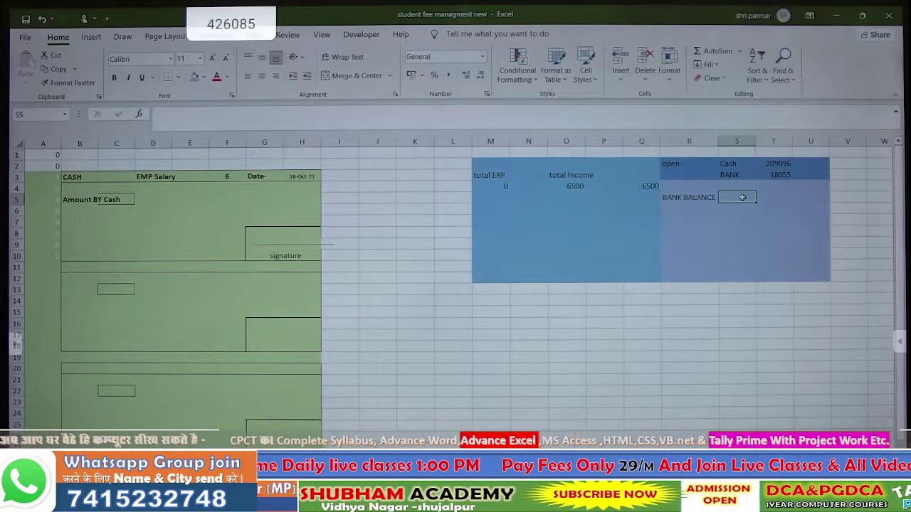
{"action": "left_click", "coordinate": [682, 197]}
{"action": "left_click_drag", "start_coordinate": [717, 198], "coordinate": [739, 196]}
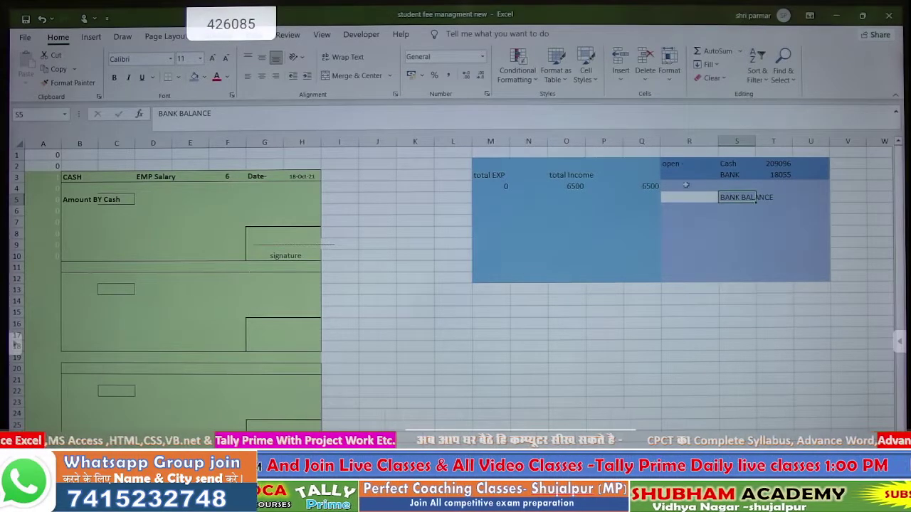
- Apply the blue-violet fill to R4:U12 so the block is uniform, and autofit column S to the BANK BALANCE label
{"action": "left_click_drag", "start_coordinate": [685, 186], "coordinate": [805, 273]}
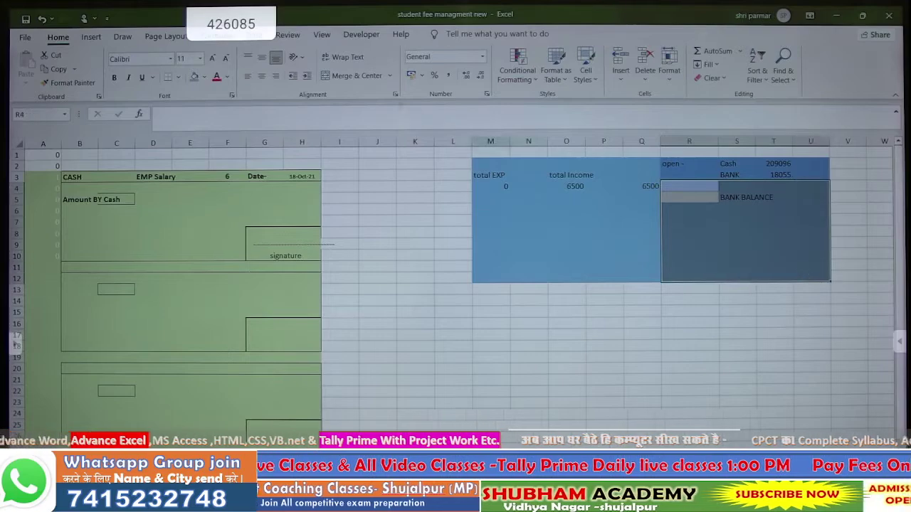
{"action": "left_click", "coordinate": [193, 76]}
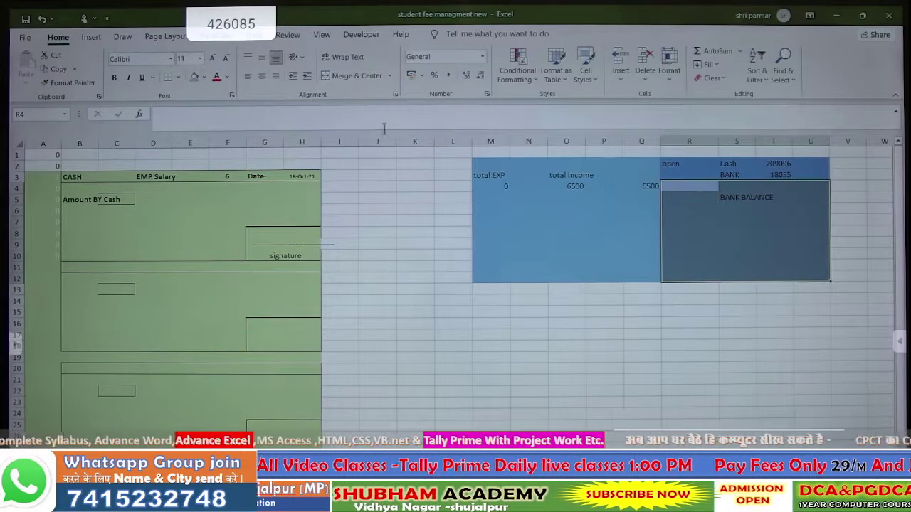
{"action": "double_click", "coordinate": [755, 141]}
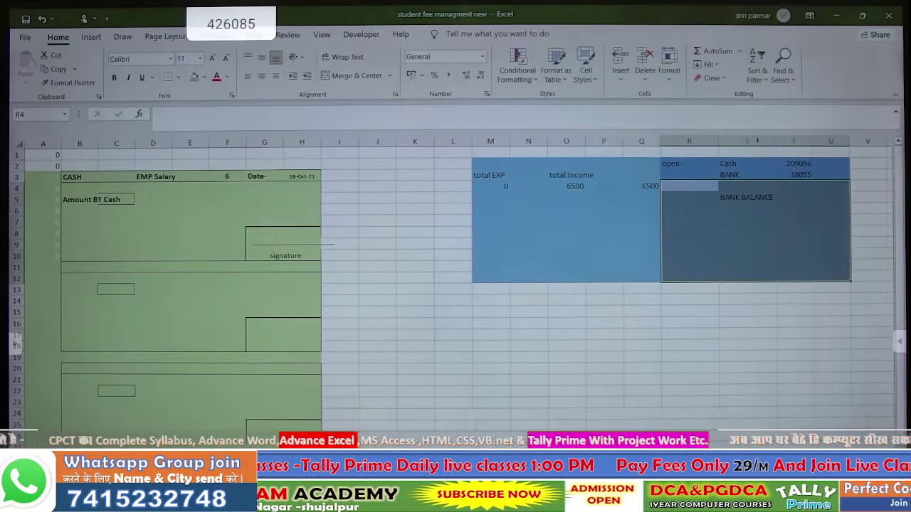
- In T5, calculate the bank balance with =T3+'All Receipt 1-04-2021'!P4, adding bank payments to the opening bank amount
{"action": "left_click", "coordinate": [799, 198]}
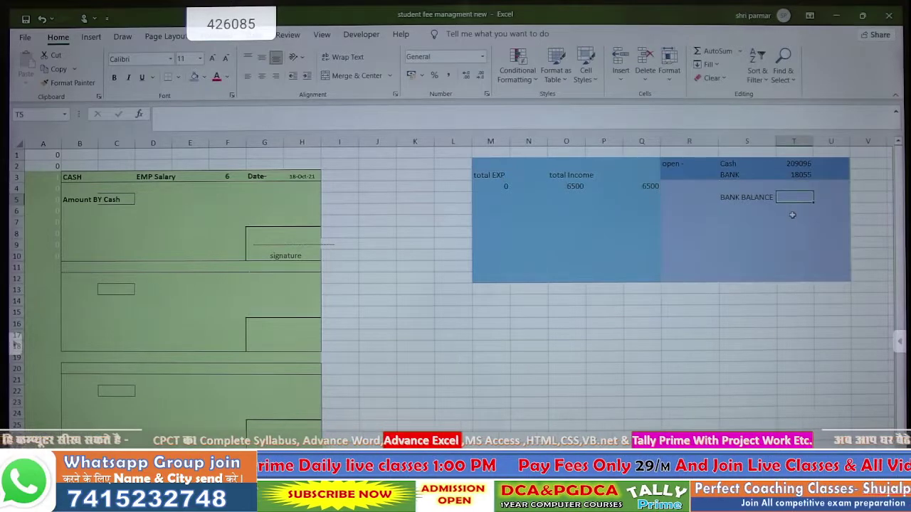
{"action": "type", "text": "="}
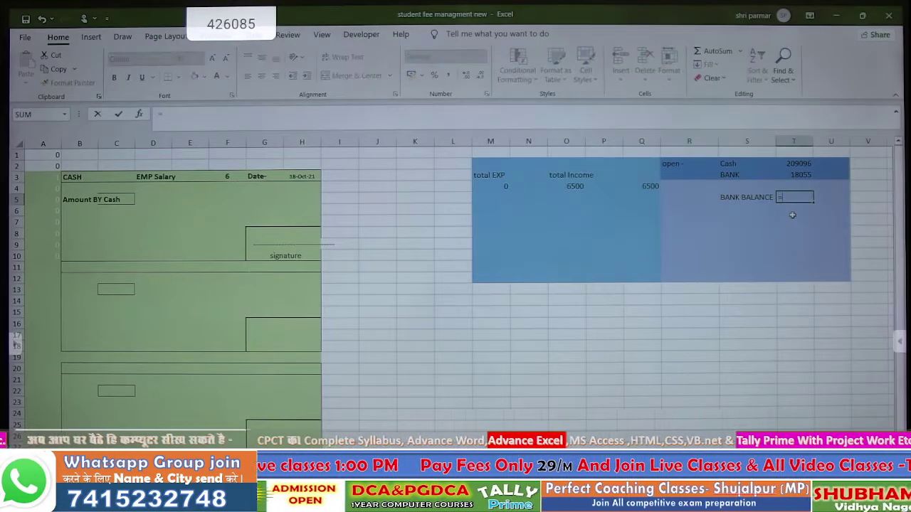
{"action": "left_click", "coordinate": [798, 175]}
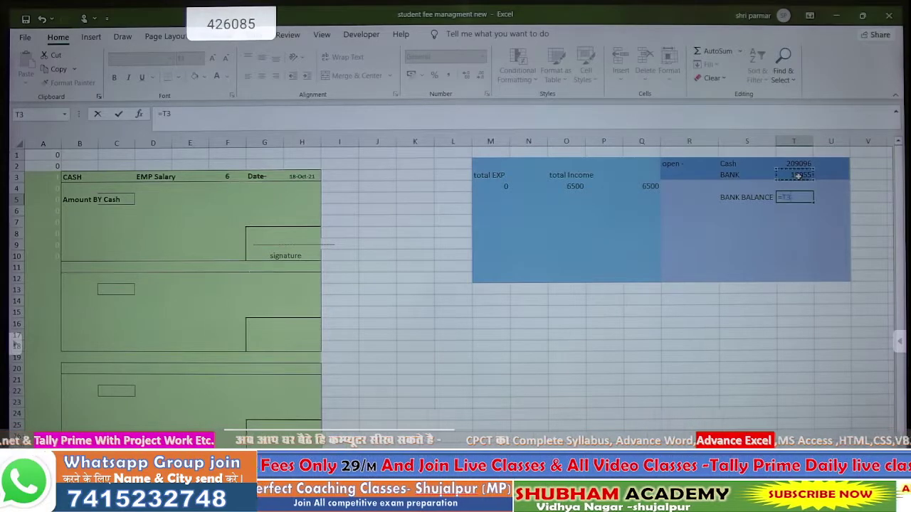
{"action": "type", "text": "+"}
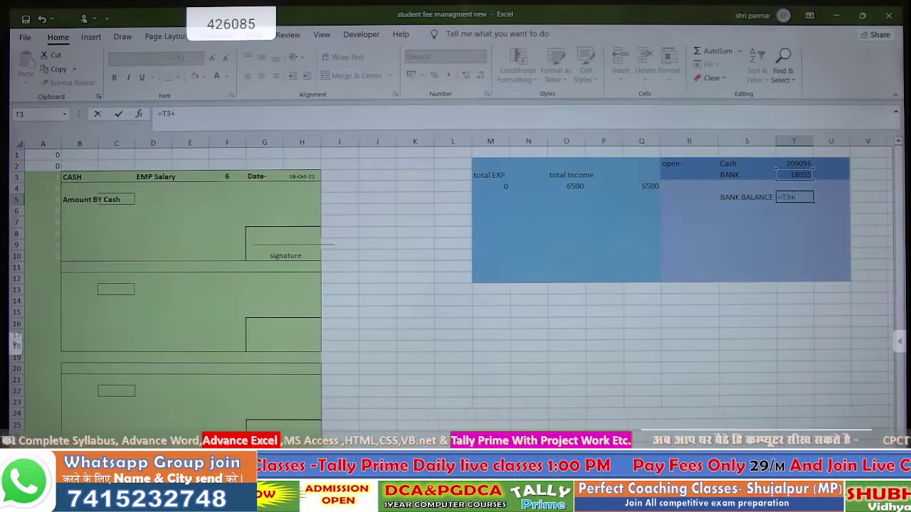
{"action": "left_click", "coordinate": [398, 466]}
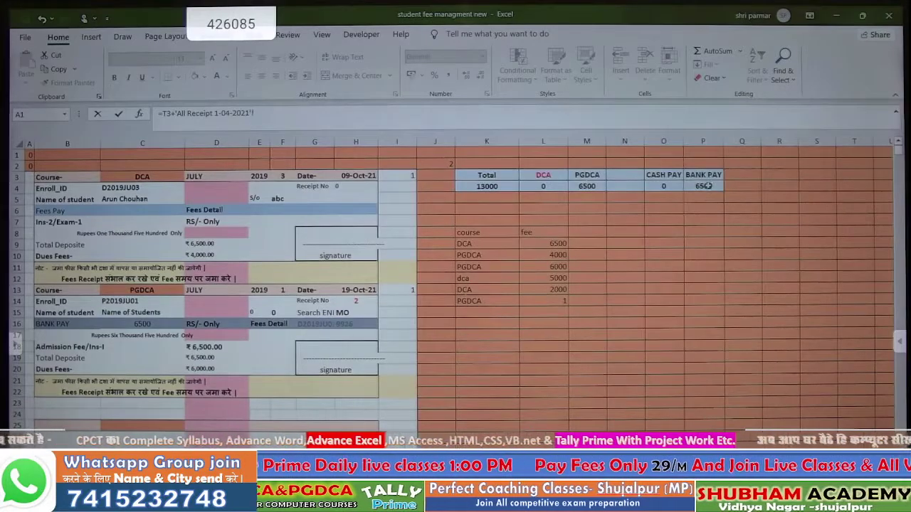
{"action": "left_click", "coordinate": [707, 186]}
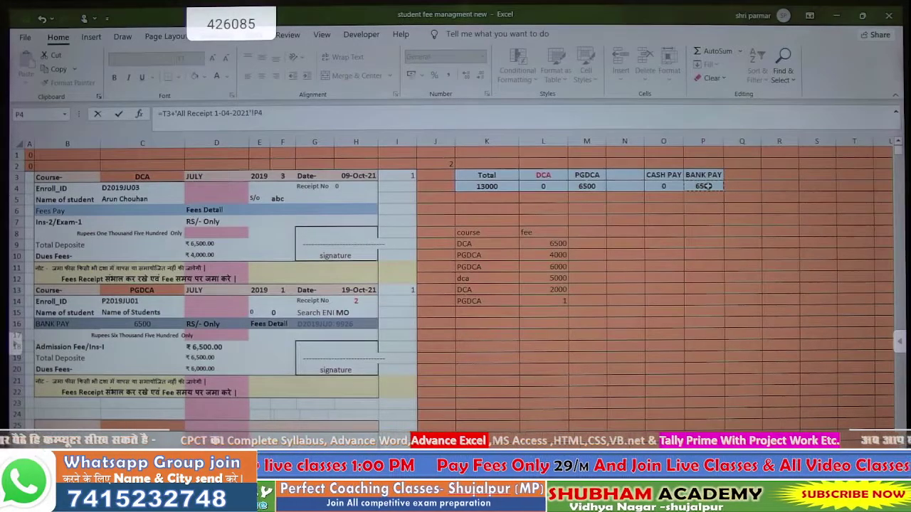
{"action": "key", "text": "Return"}
{"action": "left_click", "coordinate": [793, 198]}
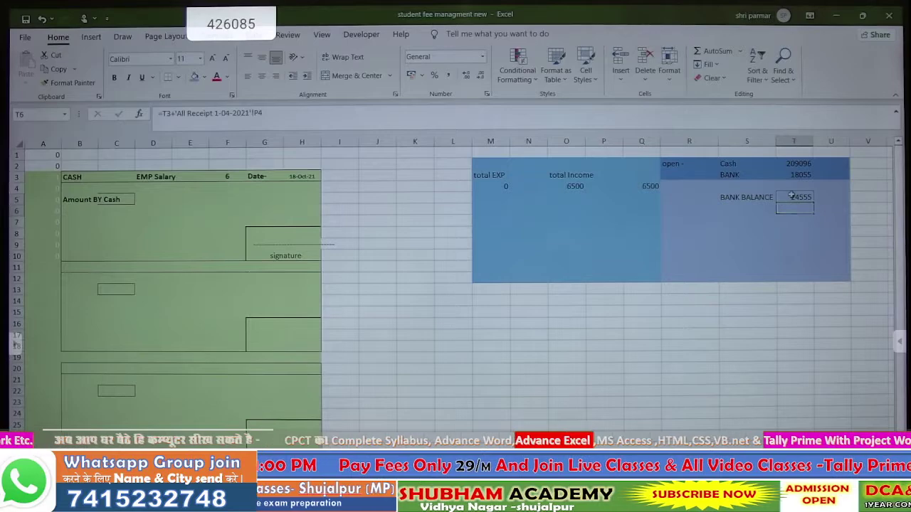